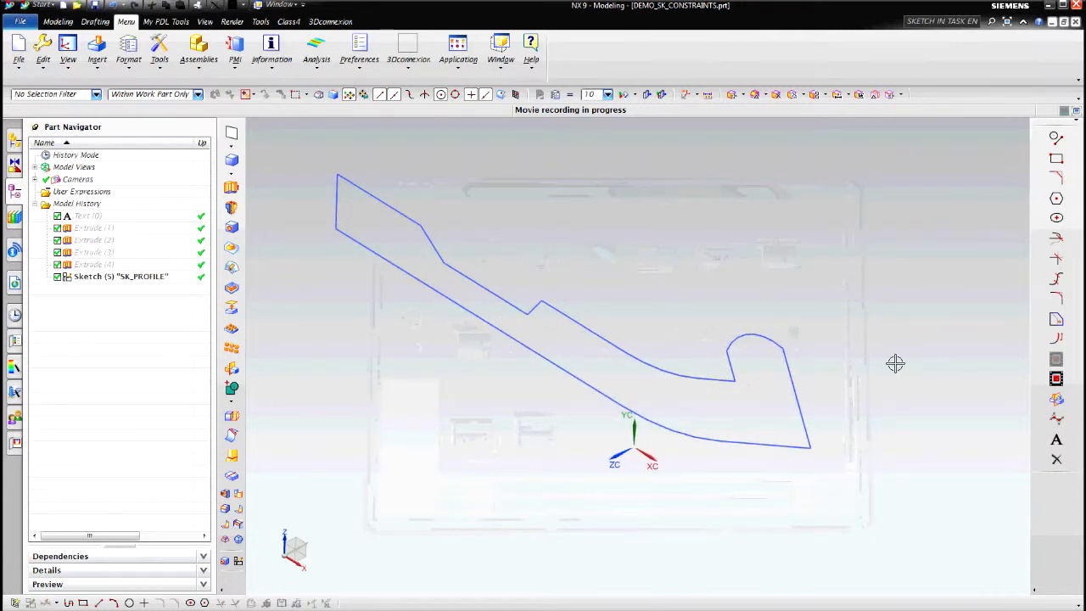
Step: Open the SK_PROFILE sketch for editing and pull the short slanted end line beside the large rounded head outward
left_click(671, 374)
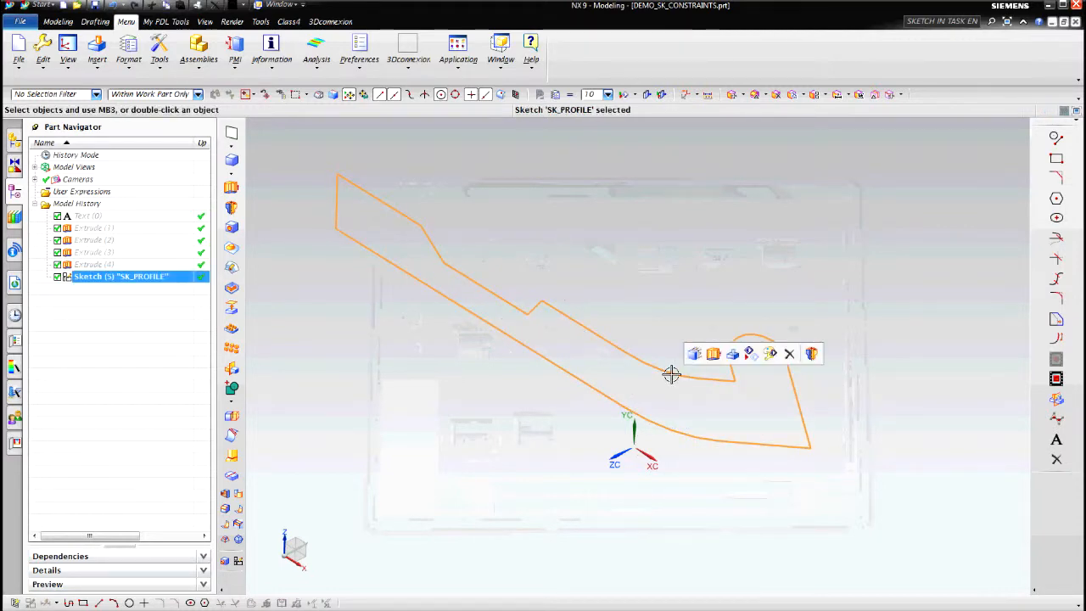
double_click(671, 374)
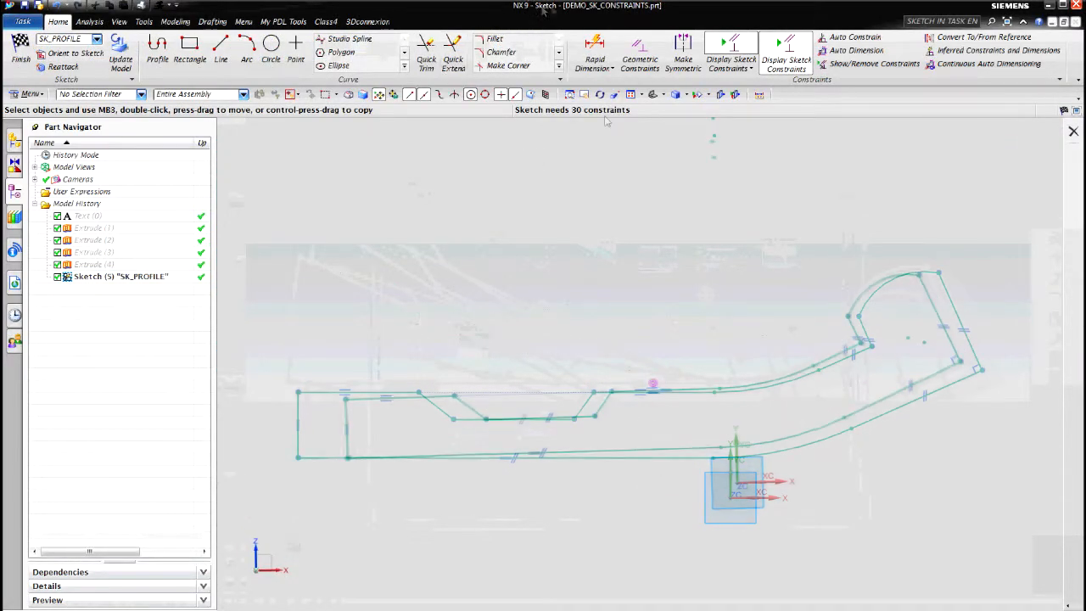
key("F8")
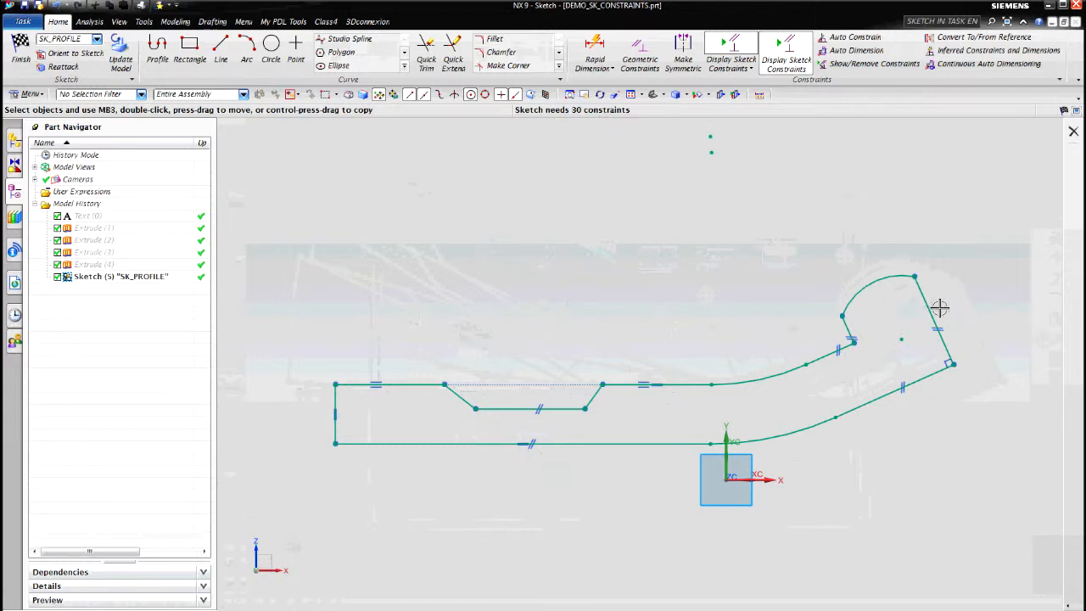
left_click_drag(928, 308, 967, 312)
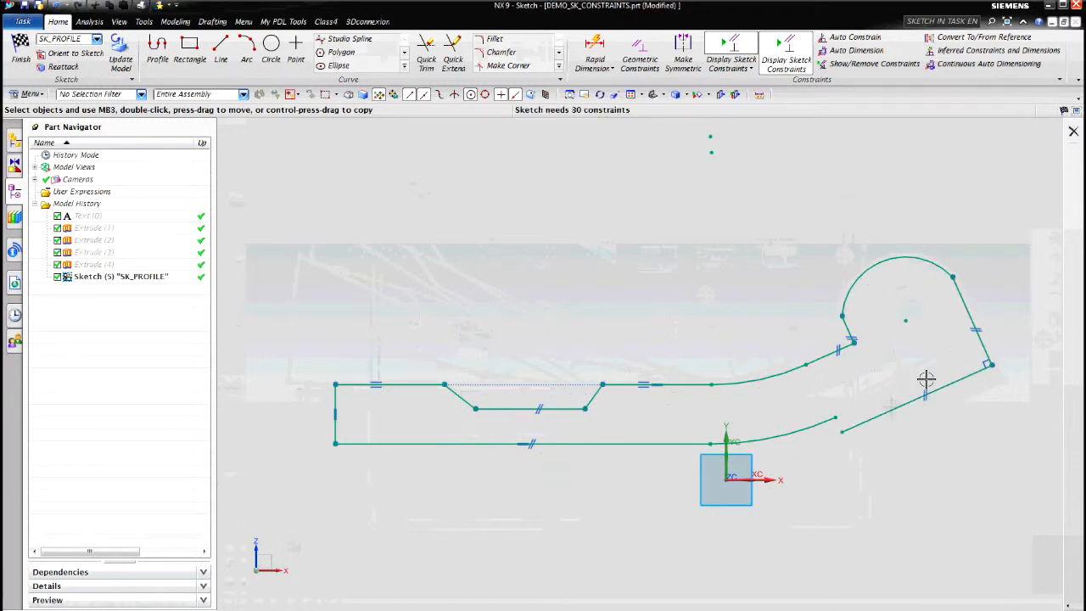
Step: Constrain the lower arc of the profile tangent to the long lower slanted line
left_click(836, 419)
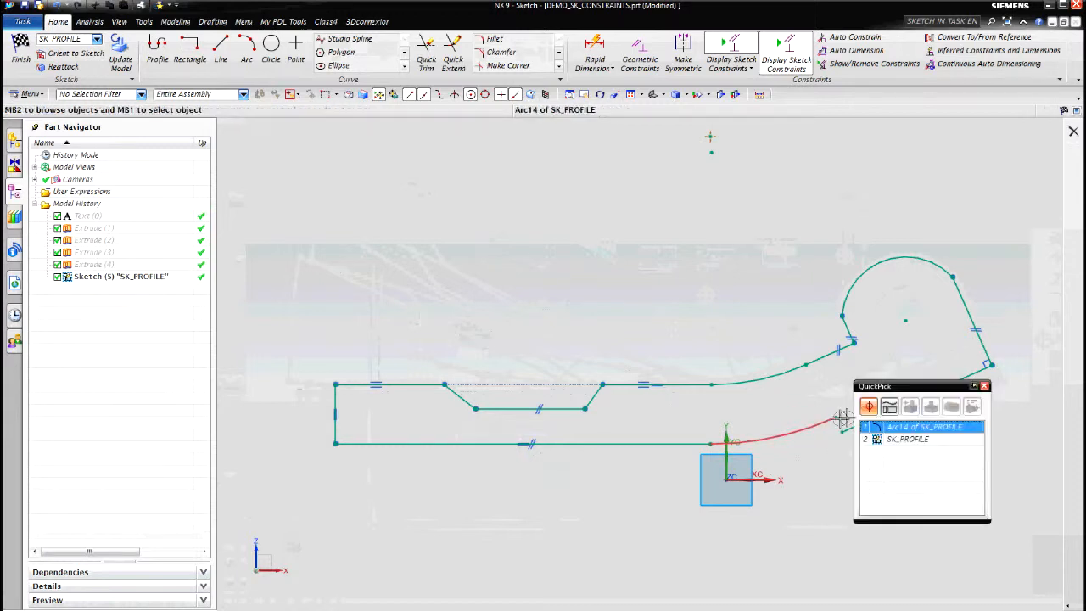
left_click(898, 427)
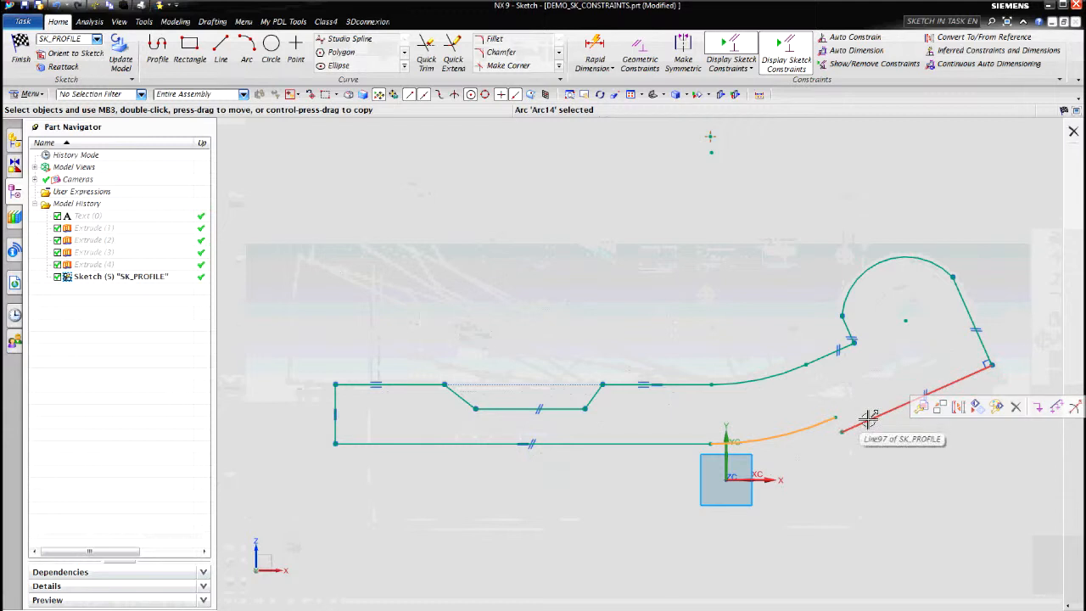
left_click(869, 416)
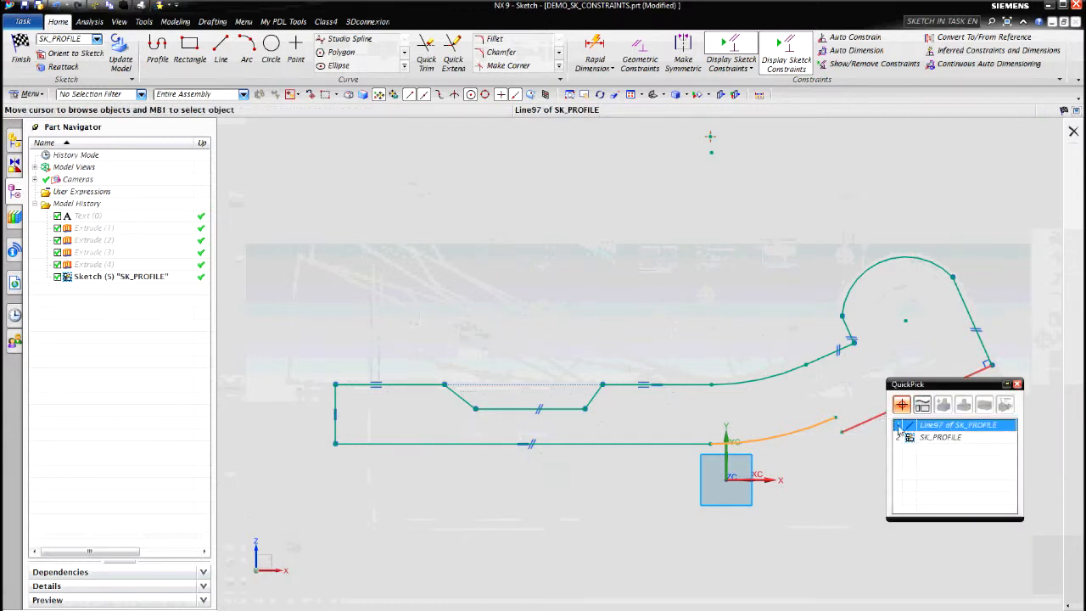
left_click(927, 424)
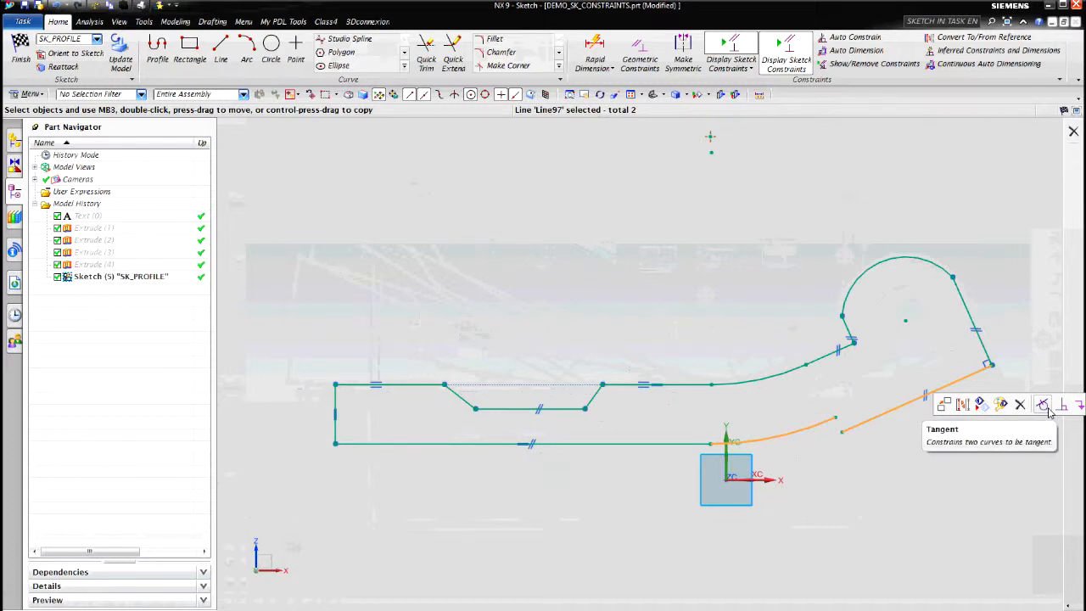
left_click(1044, 405)
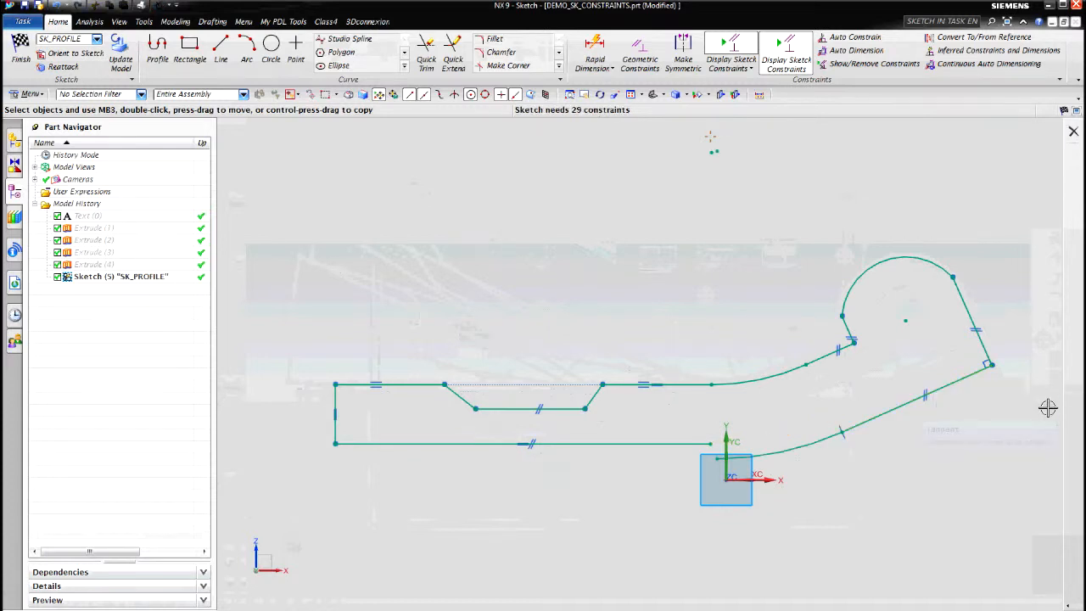
Step: Constrain the lower arc tangent to the long horizontal bottom line of the profile
left_click(743, 459)
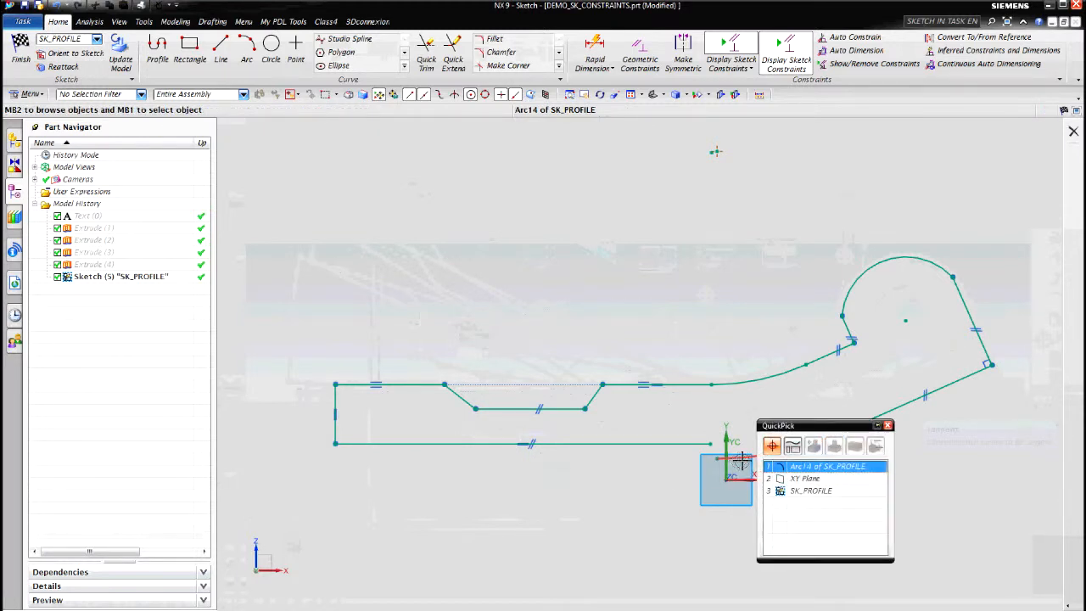
left_click(797, 468)
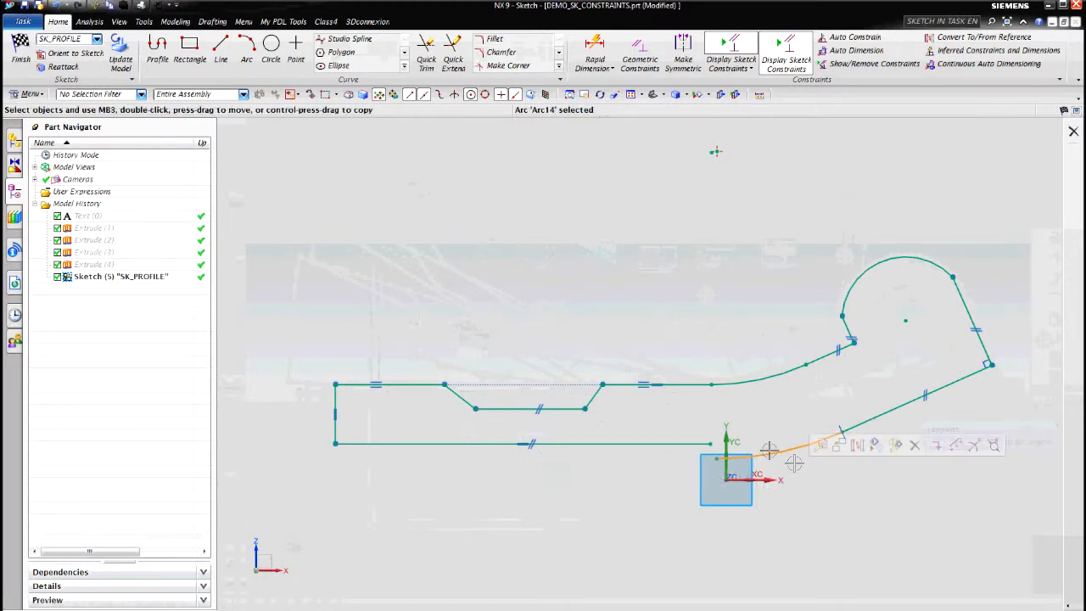
left_click(699, 442)
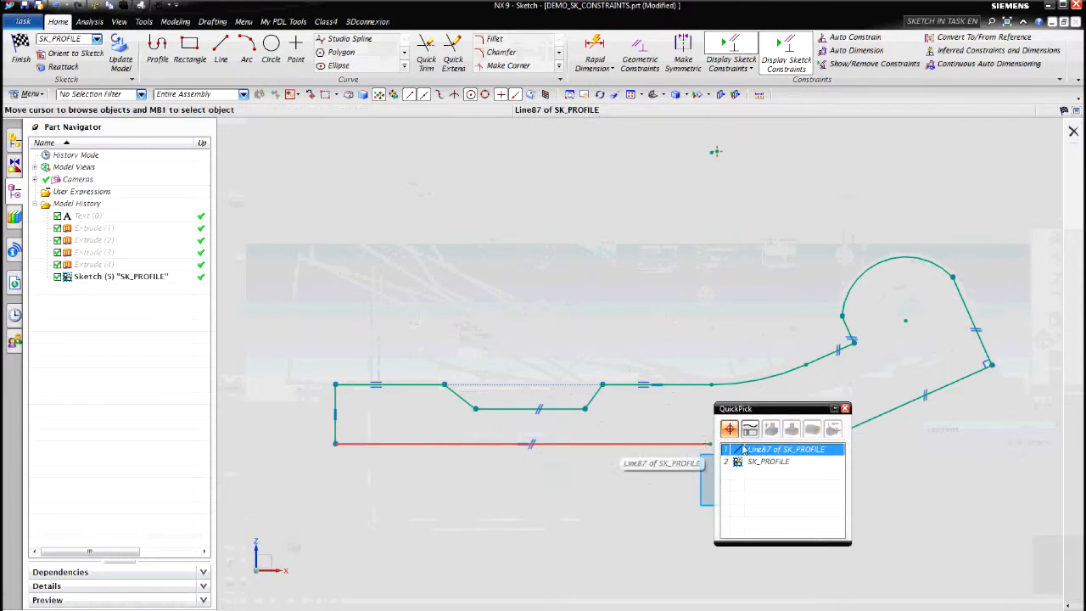
left_click(777, 450)
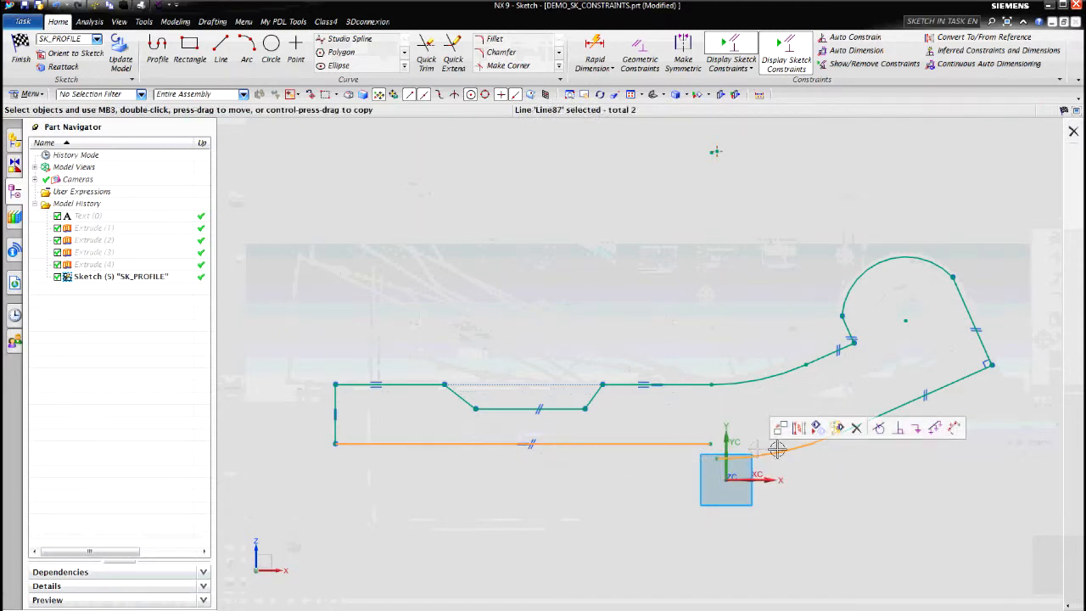
left_click(879, 428)
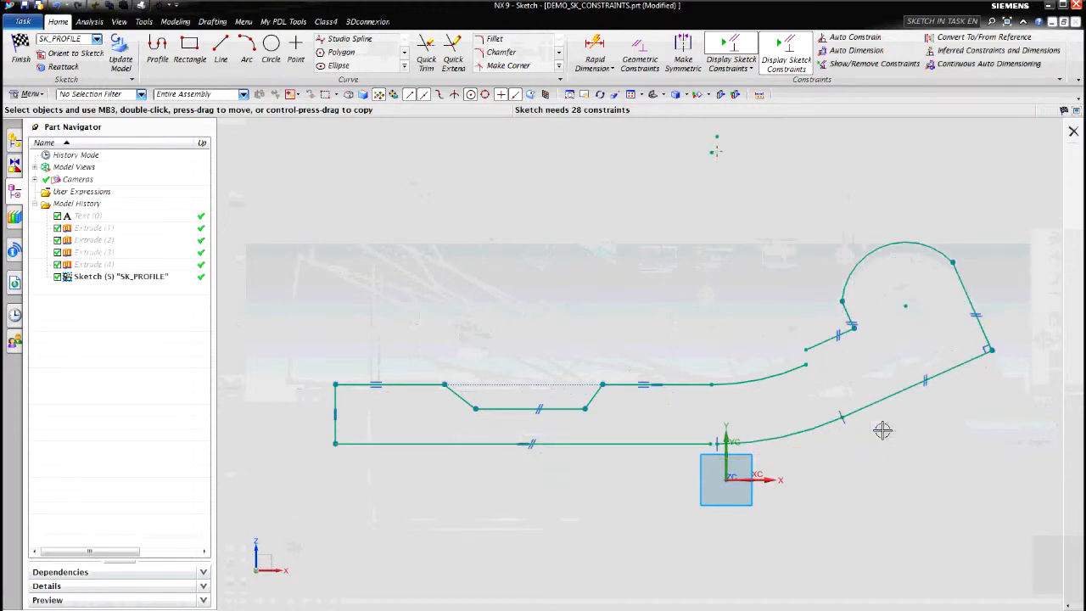
Step: Make both ends of the upper arc coincident with the adjoining endpoints of the short upper slanted line and the upper horizontal line
left_click(806, 349)
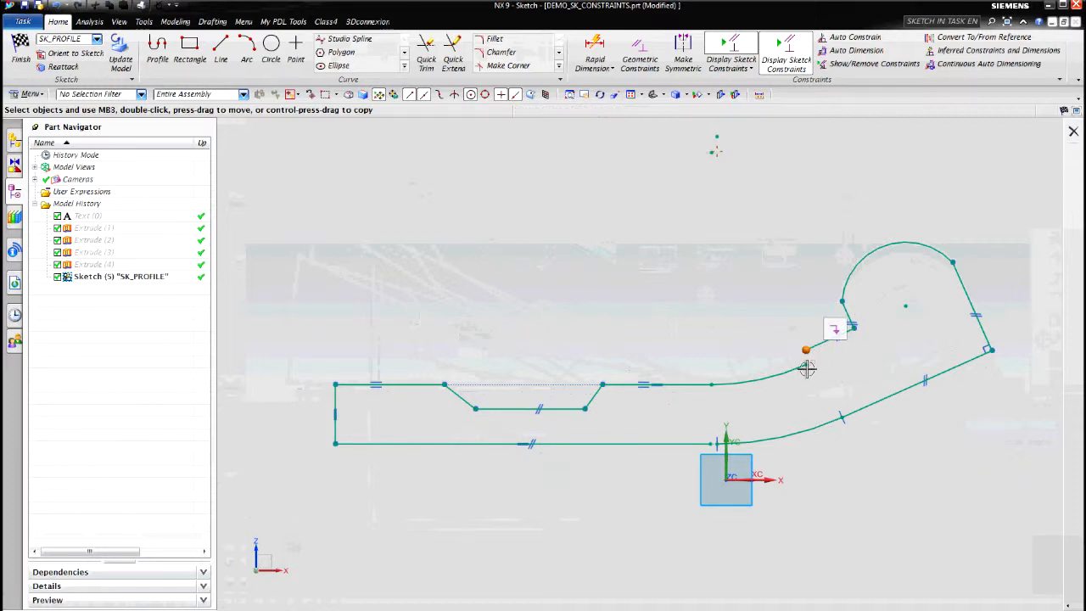
left_click(805, 366)
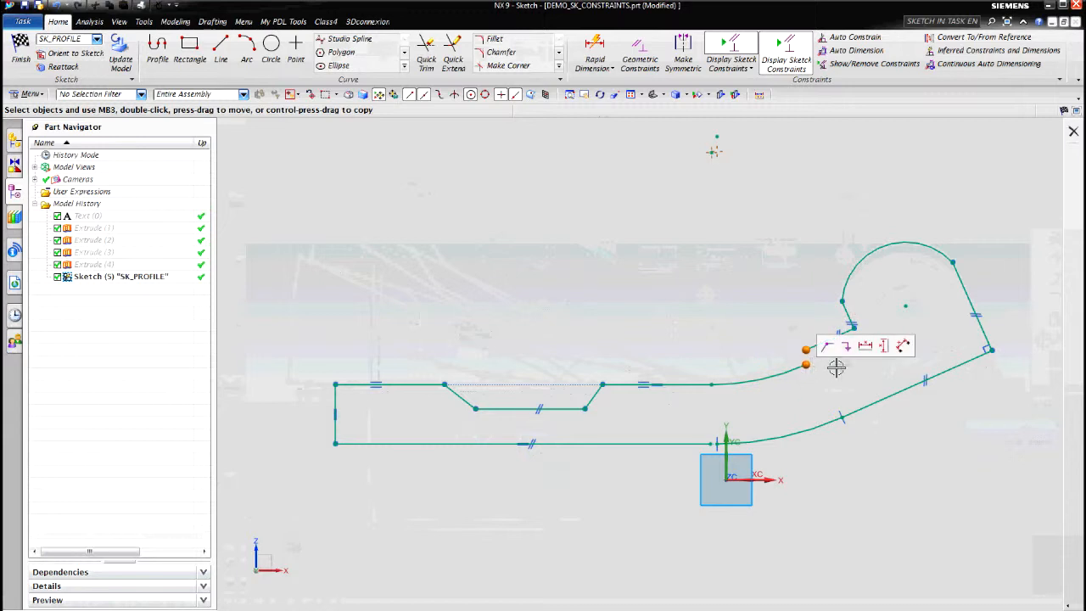
left_click(827, 348)
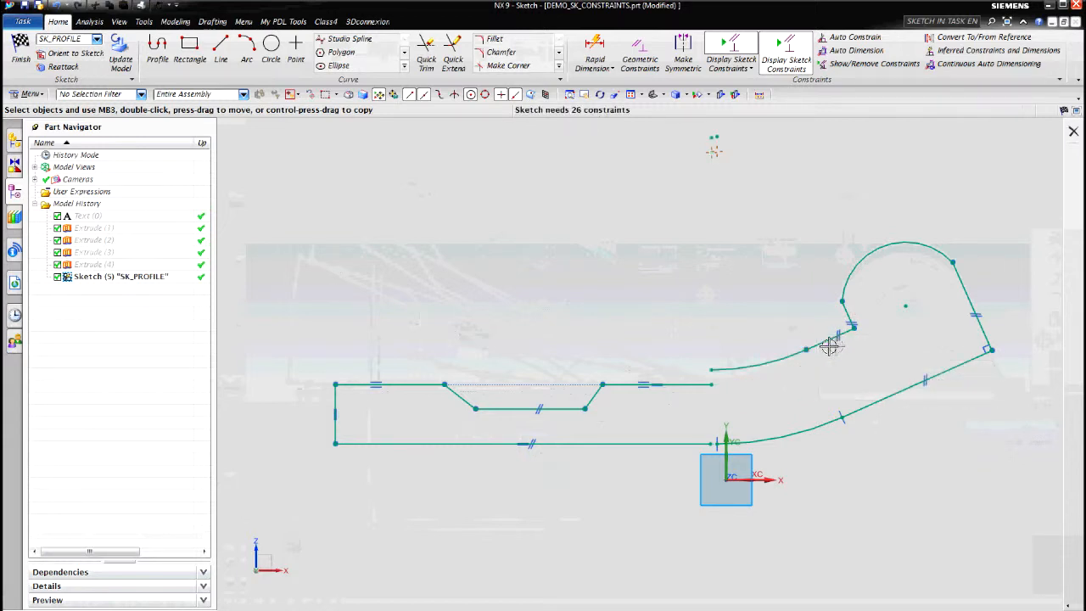
left_click(712, 372)
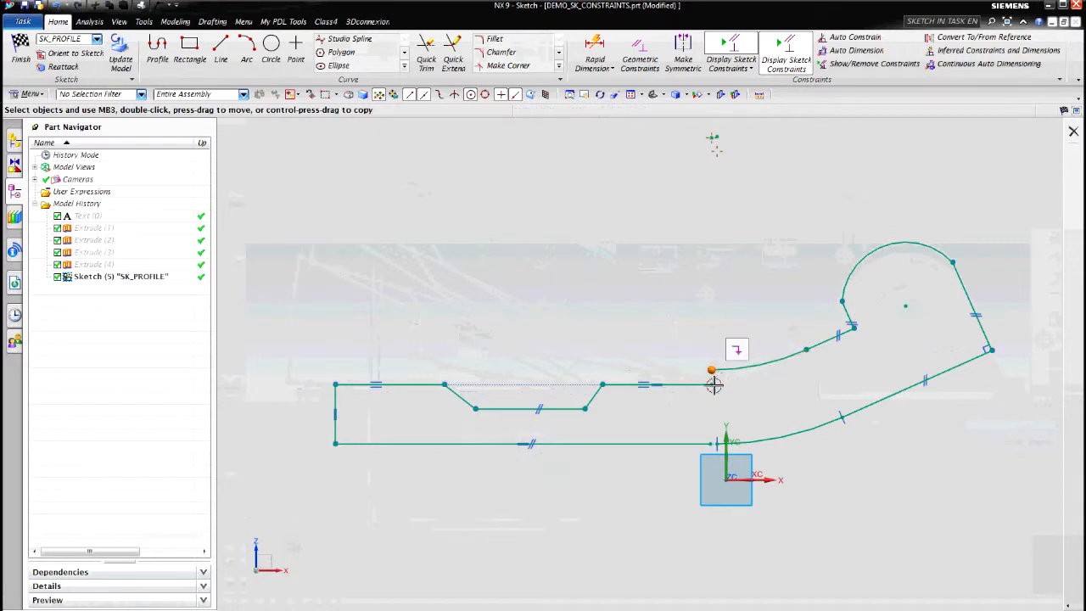
left_click(717, 386)
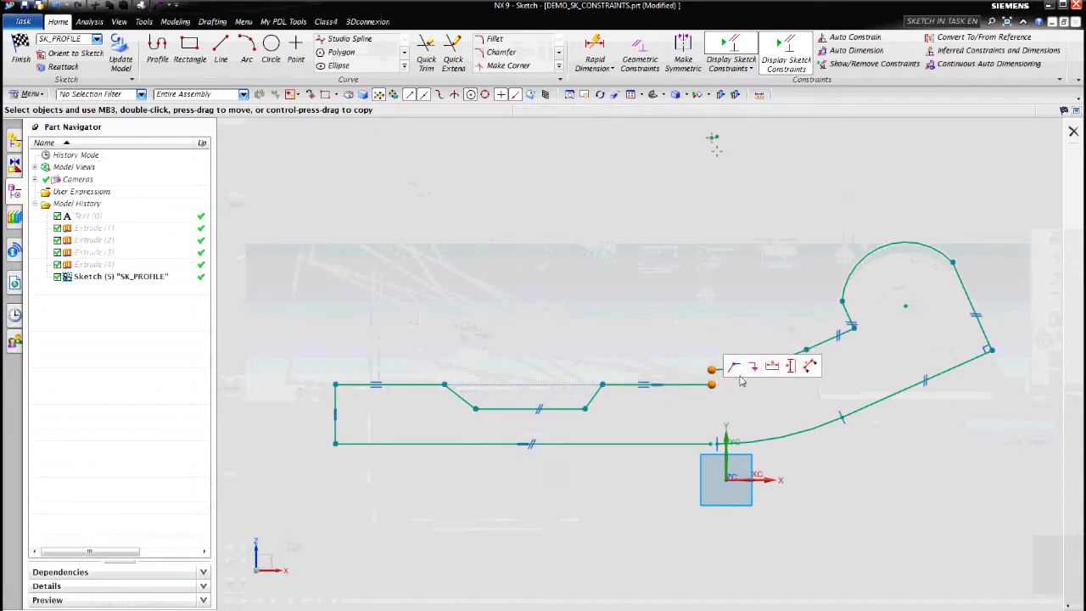
left_click(735, 366)
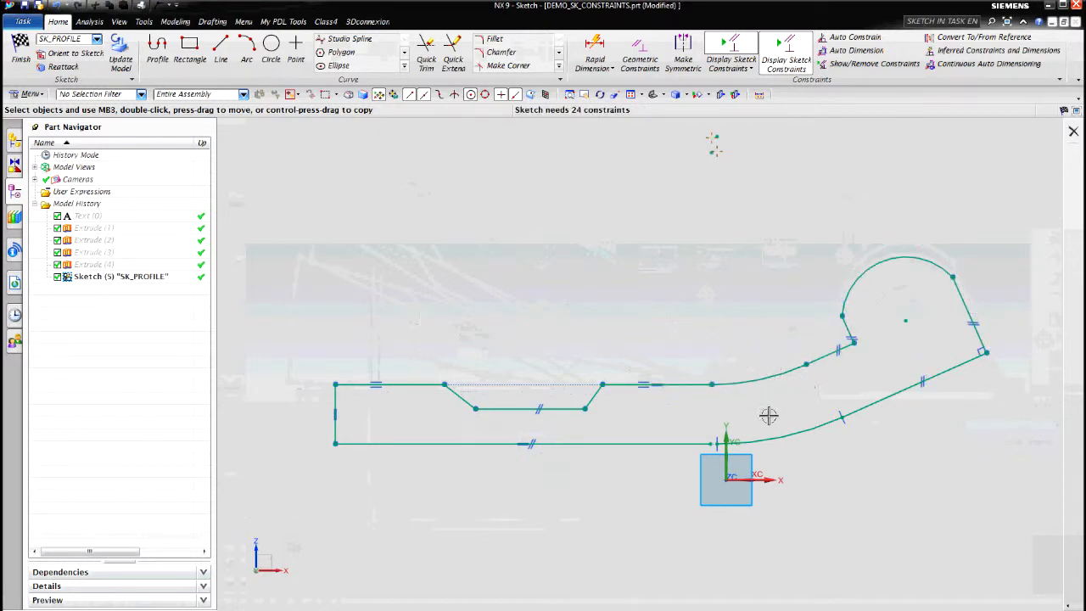
Step: Constrain the upper arc tangent to the upper horizontal line adjoining it
left_click(736, 386)
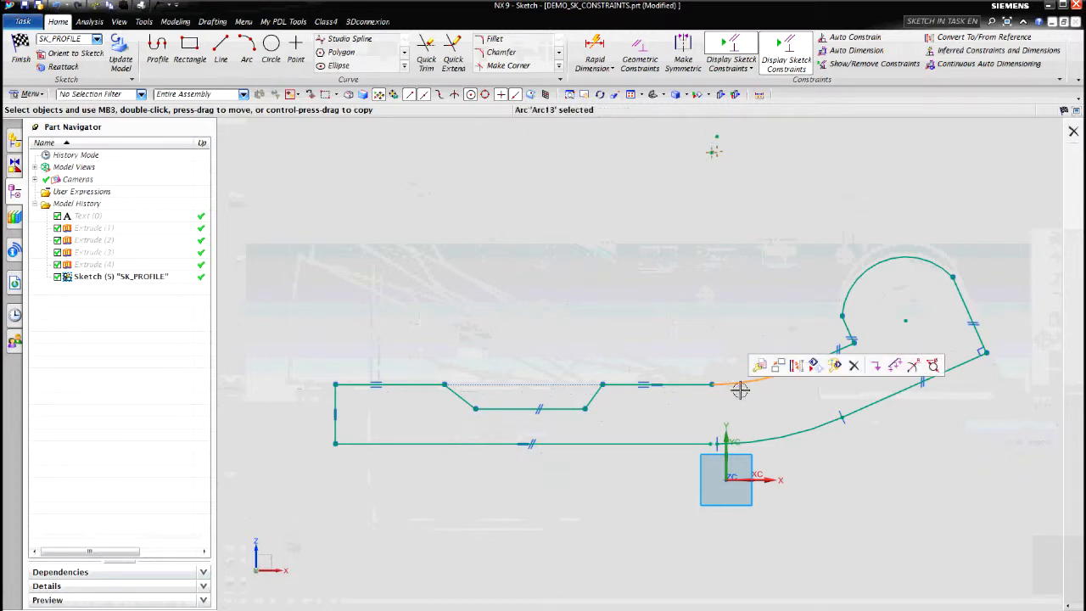
left_click(686, 386)
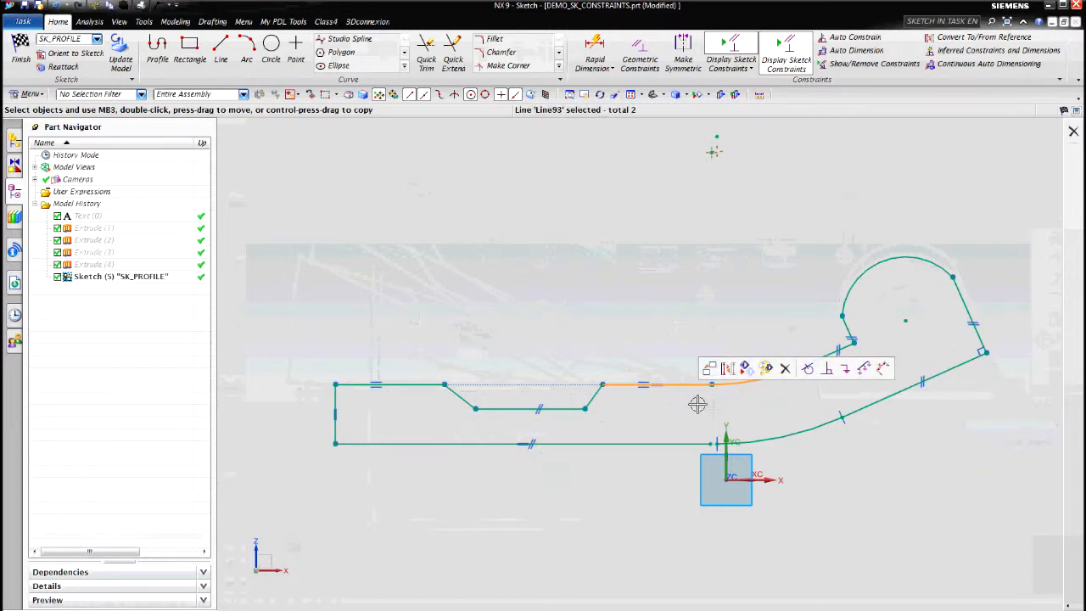
left_click(808, 370)
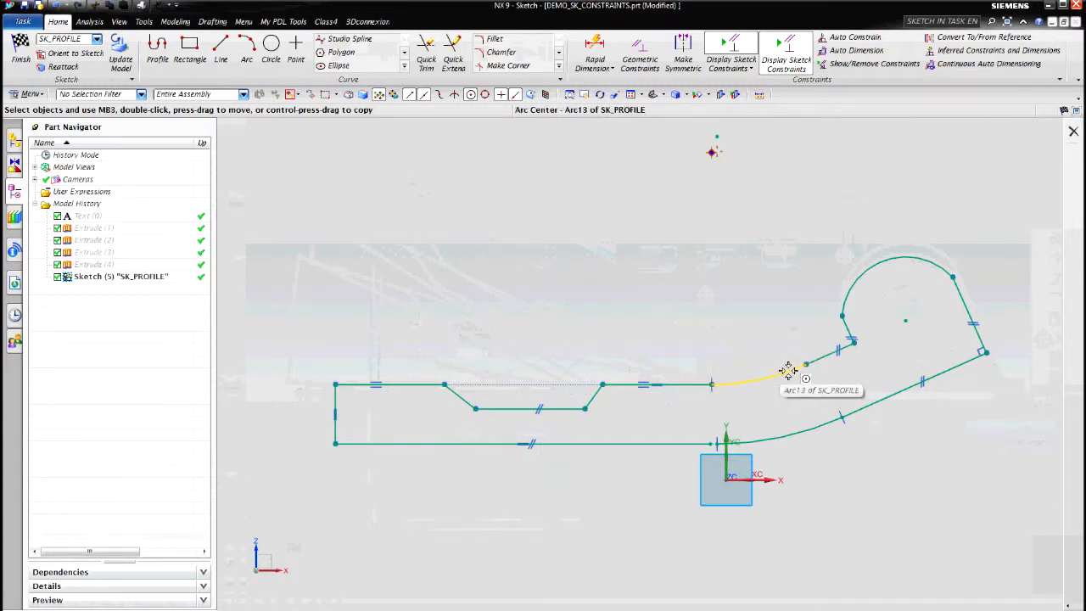
Step: Constrain the upper arc tangent to the short upper slanted line leading to the rounded head
left_click(829, 357)
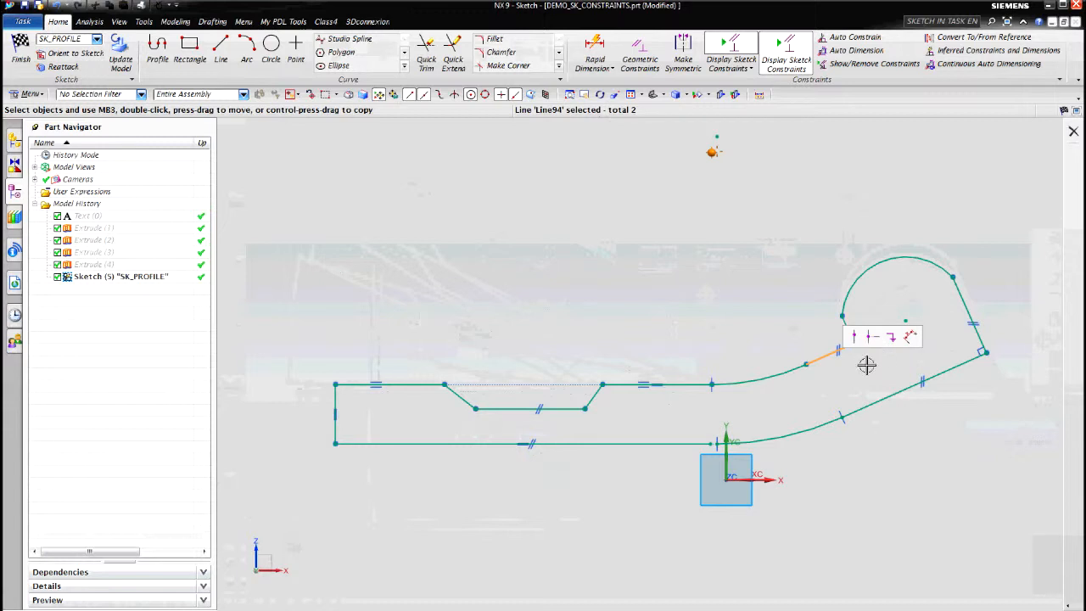
key("Escape")
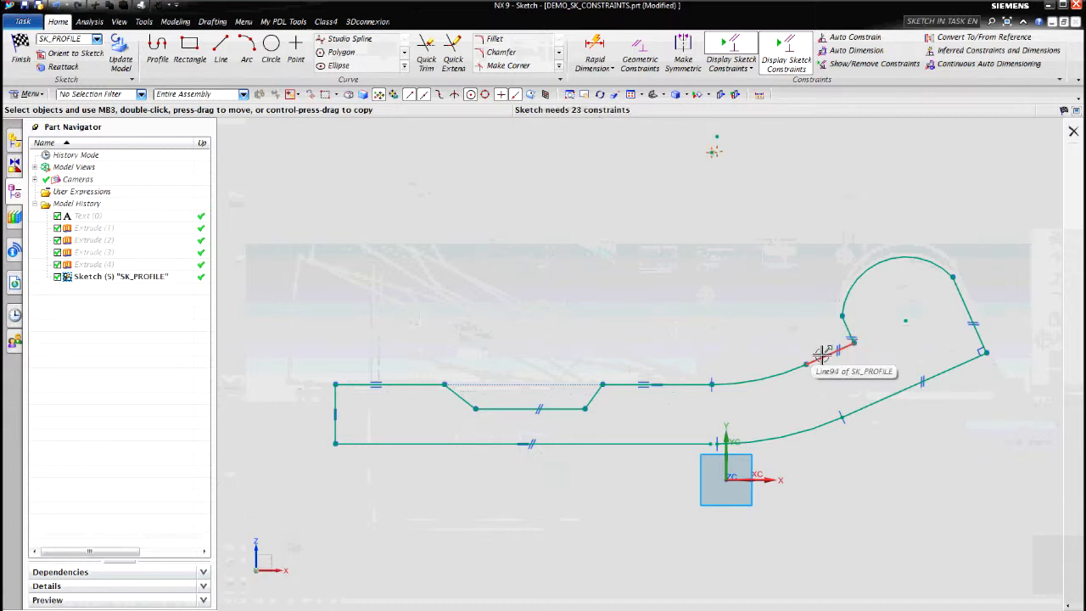
left_click(824, 355)
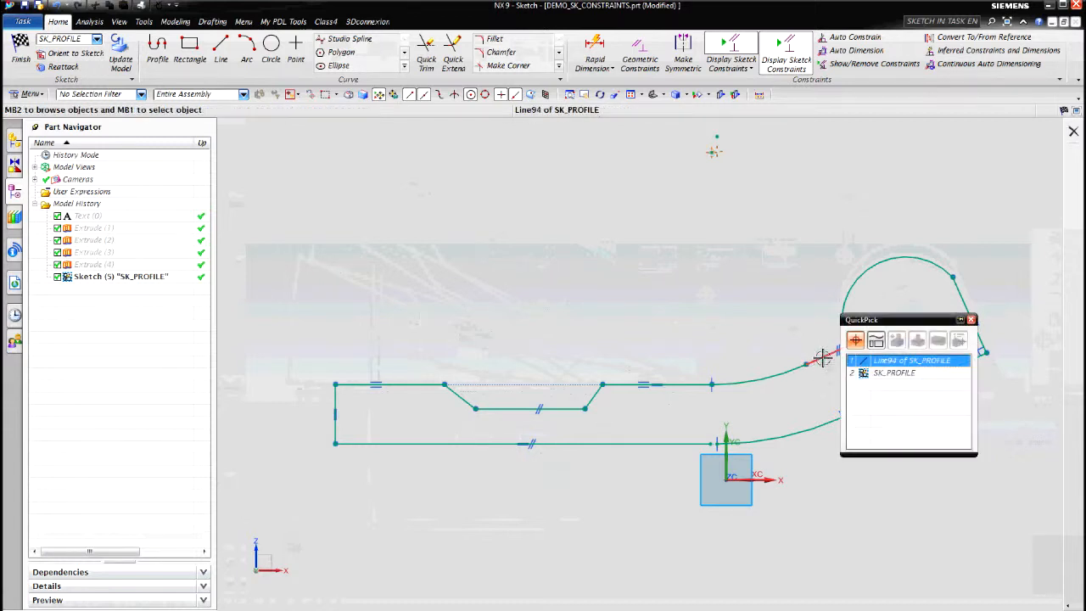
left_click(857, 364)
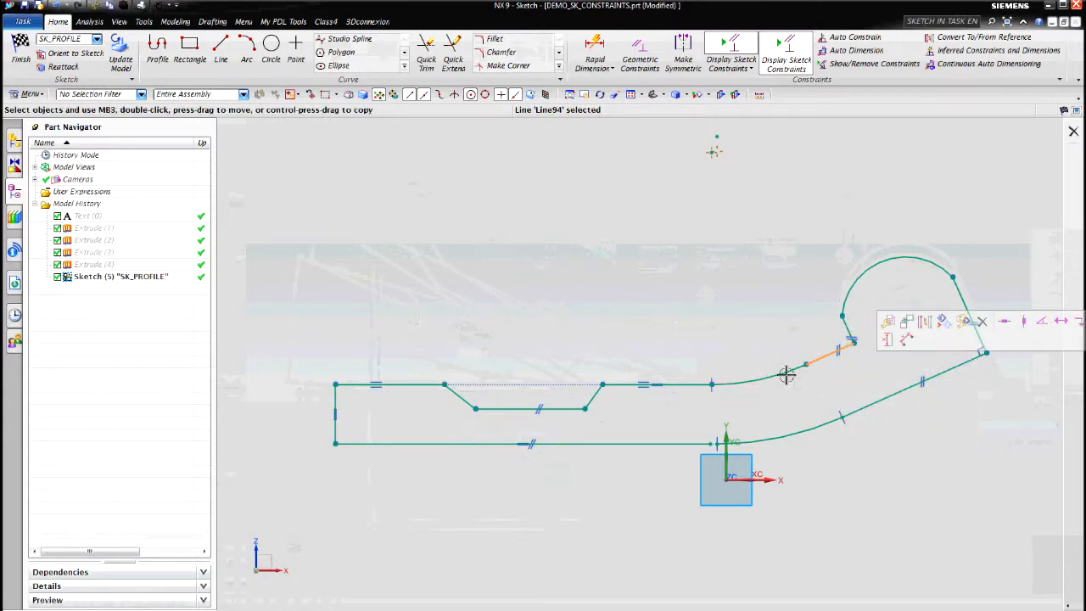
left_click(786, 374)
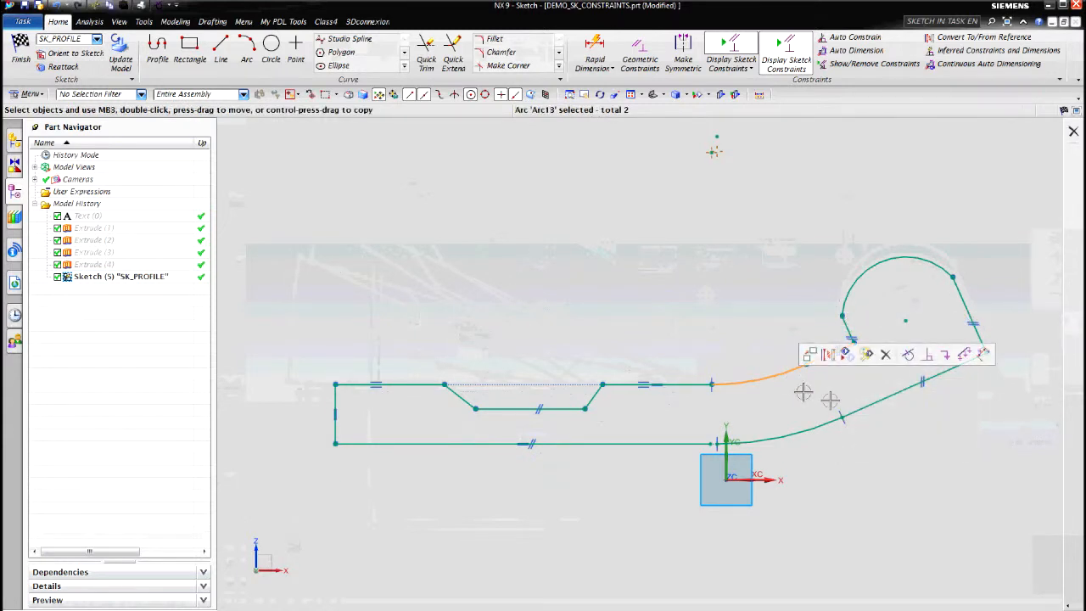
left_click(907, 355)
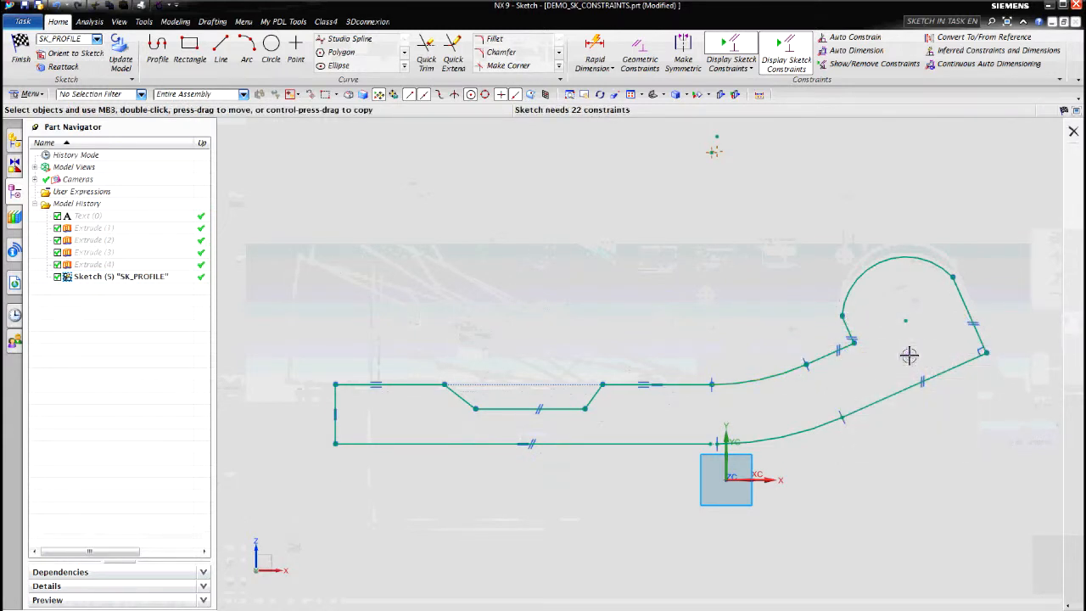
Step: Make the start point of the lower arc coincident with the nearby endpoint of the horizontal bottom line
left_click(719, 444)
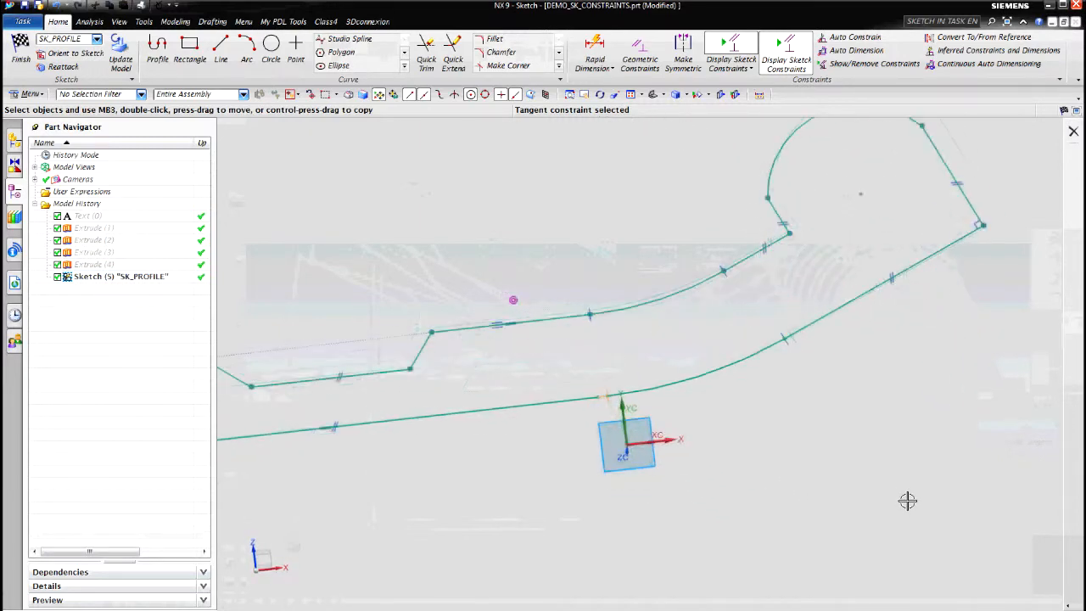
key("Escape")
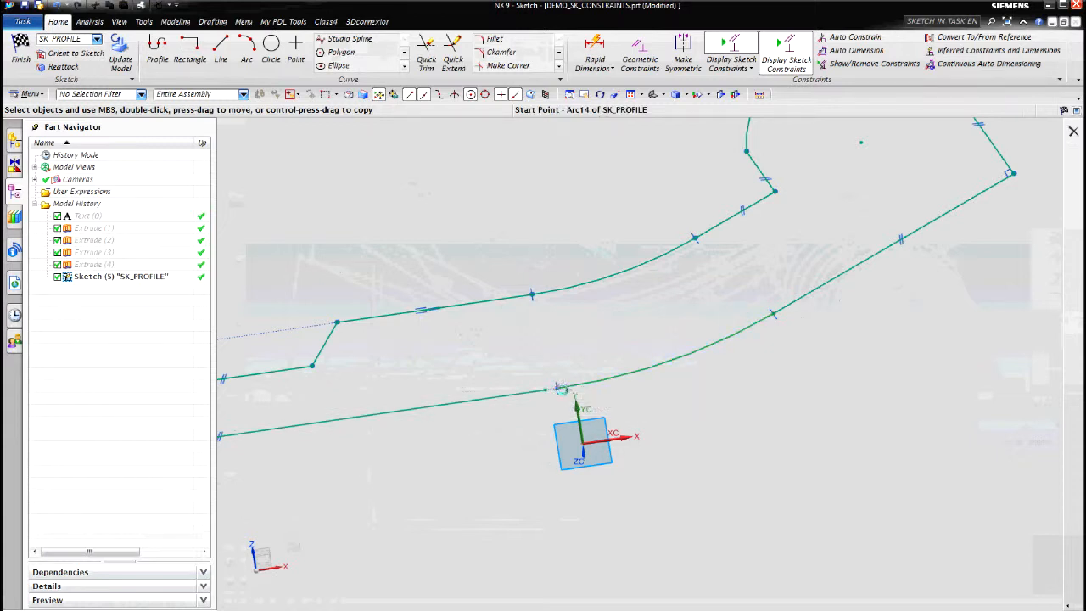
left_click(559, 388)
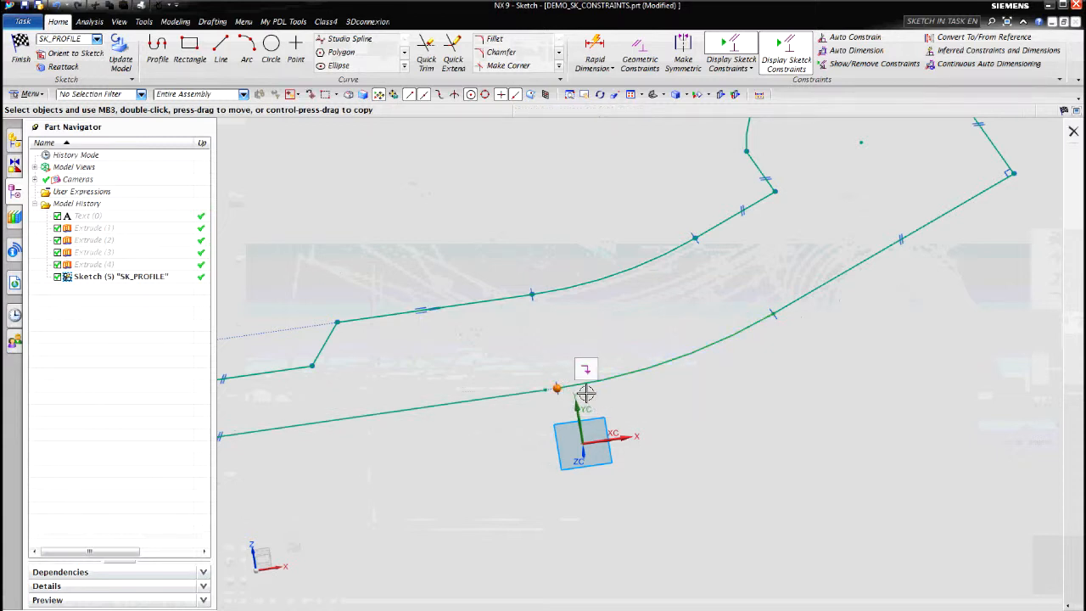
left_click(544, 389)
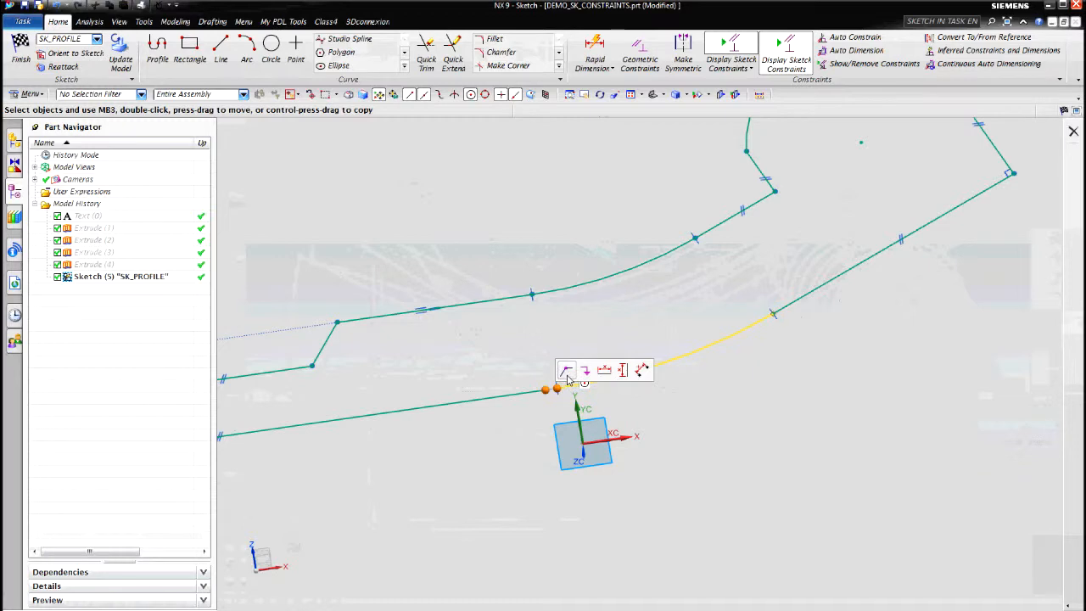
left_click(567, 373)
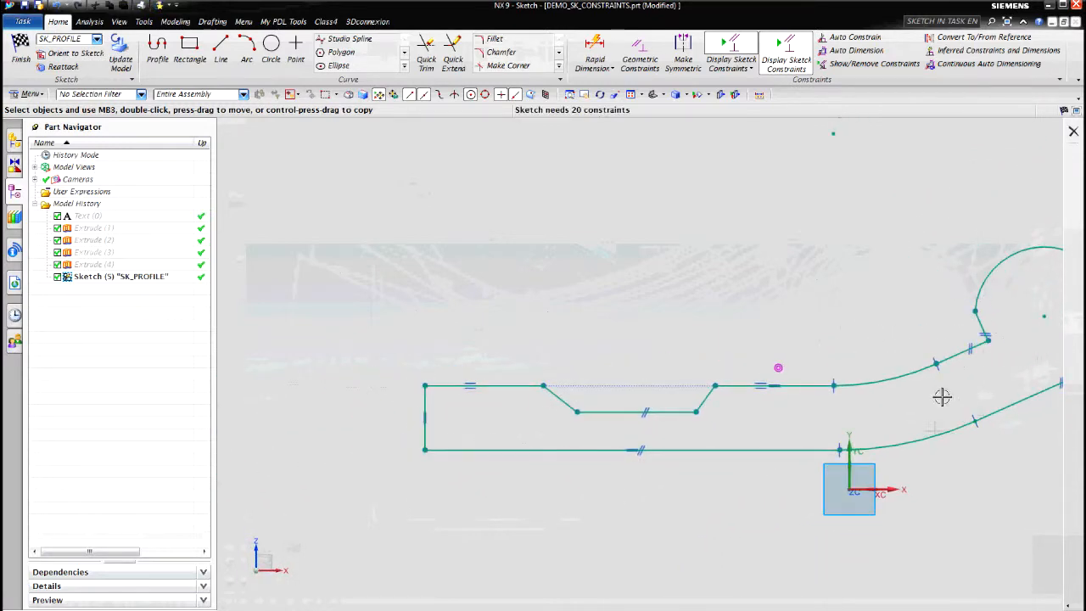
middle_click_drag(911, 308, 769, 311, "shift")
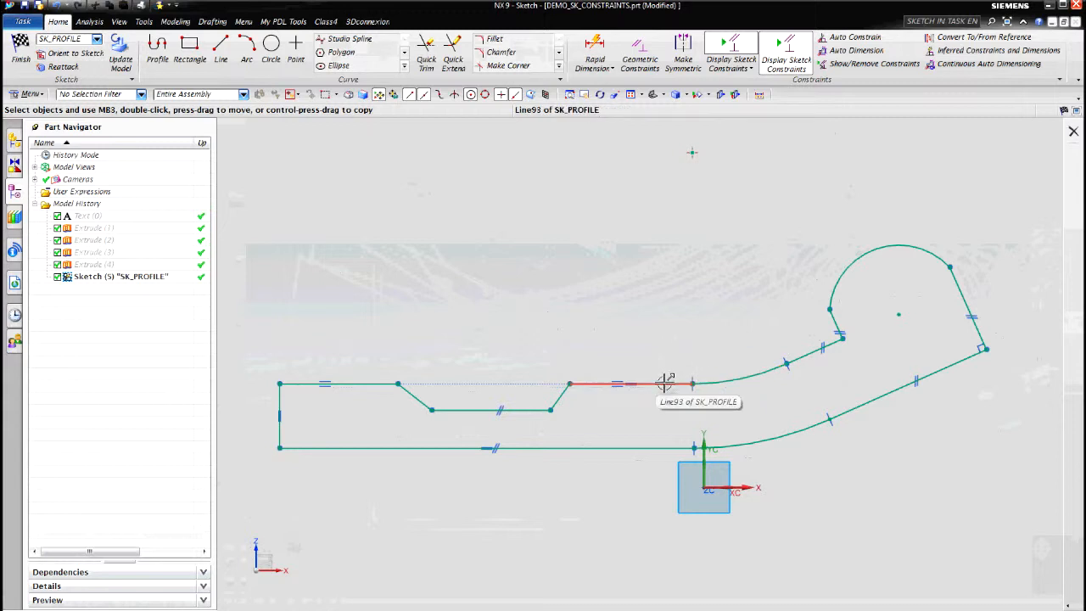
Step: Pull the upper horizontal line, recess floor, bottom line and lower slanted line slightly to test how the constrained profile moves
left_click_drag(670, 391, 671, 384)
mouse_move(482, 409)
left_mouse_down()
mouse_move(478, 423)
mouse_move(482, 408)
left_mouse_up()
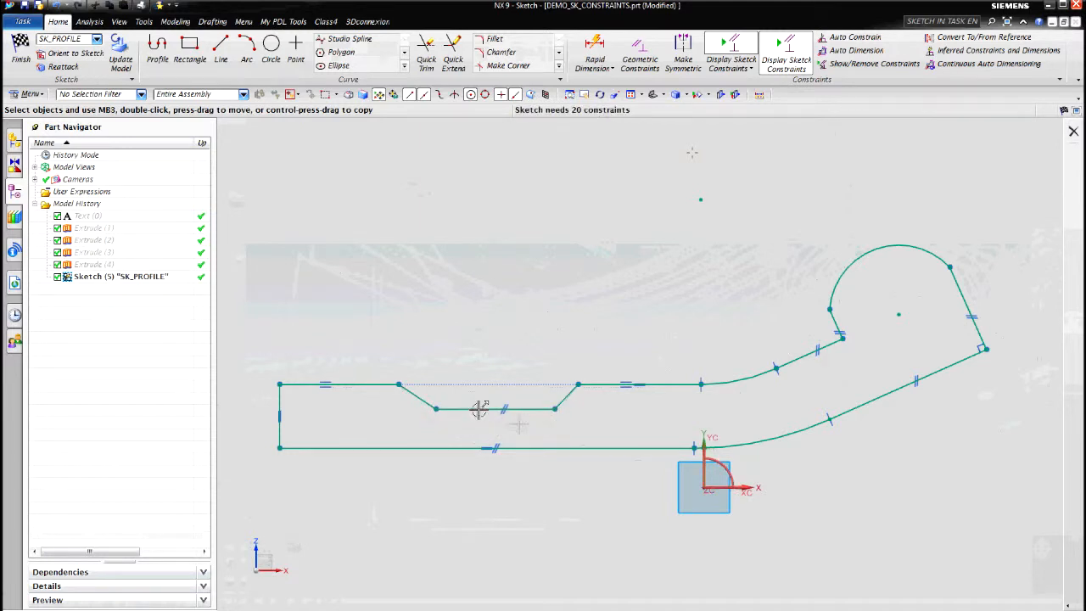
left_click_drag(550, 447, 552, 454)
mouse_move(880, 396)
left_mouse_down()
mouse_move(888, 383)
mouse_move(877, 375)
mouse_move(884, 390)
left_mouse_up()
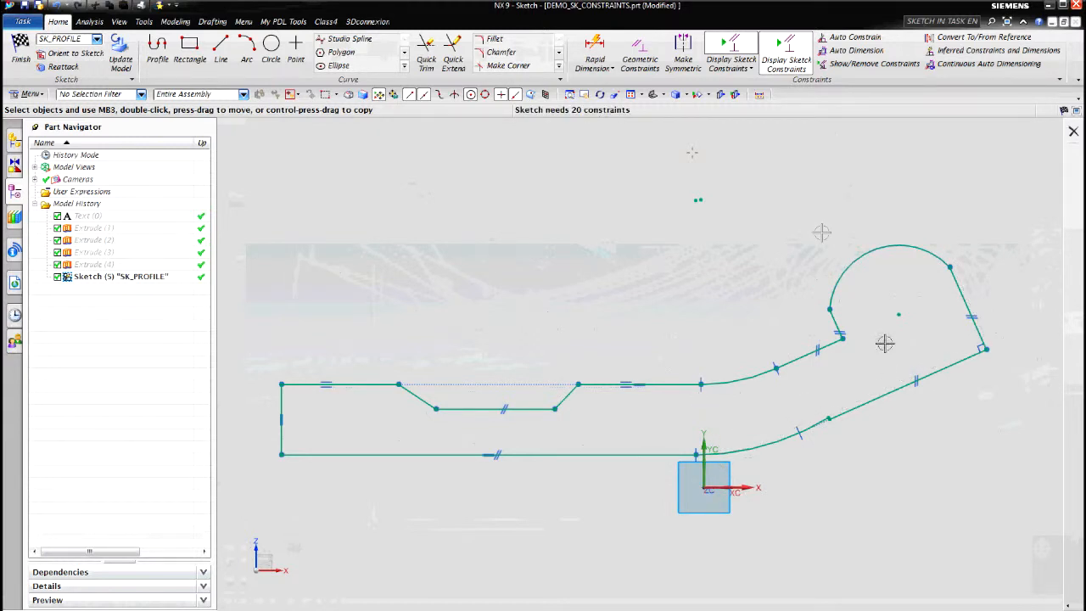
left_click(857, 419)
left_click(814, 424)
left_click(864, 406)
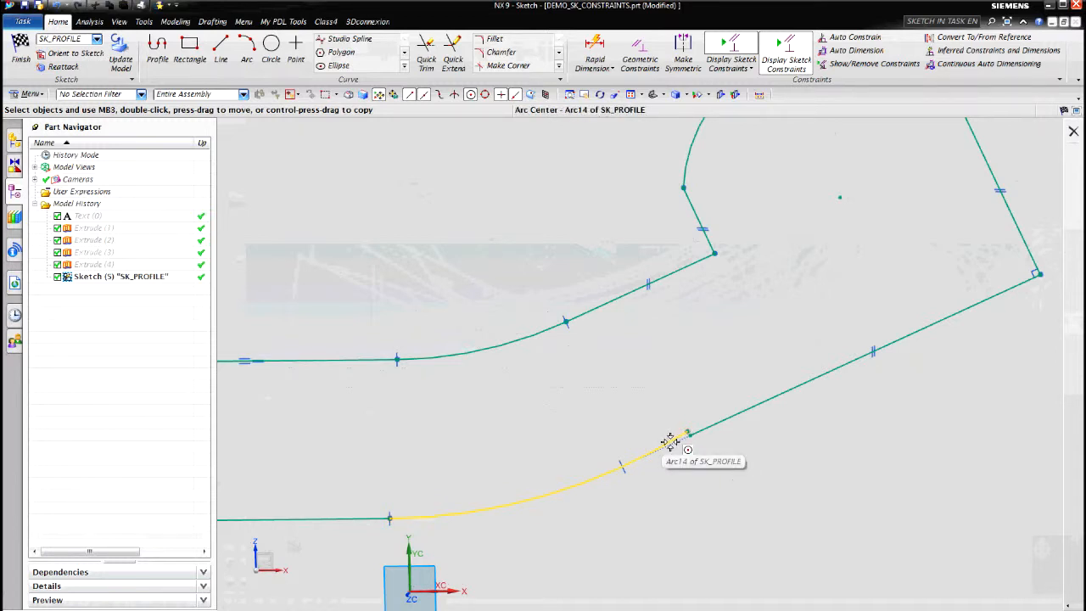
left_click(670, 441)
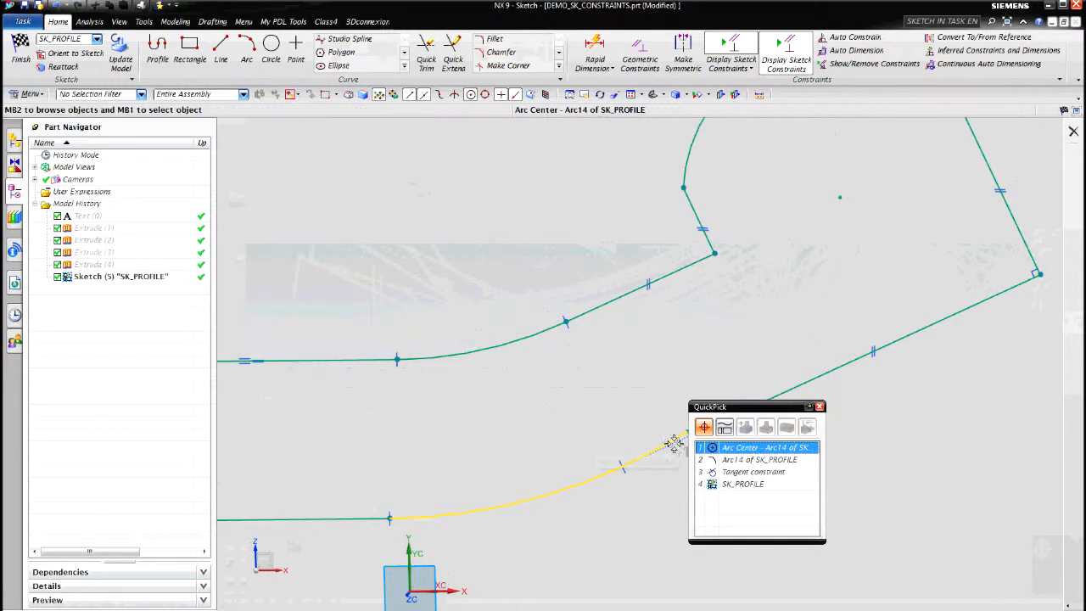
left_click(731, 463)
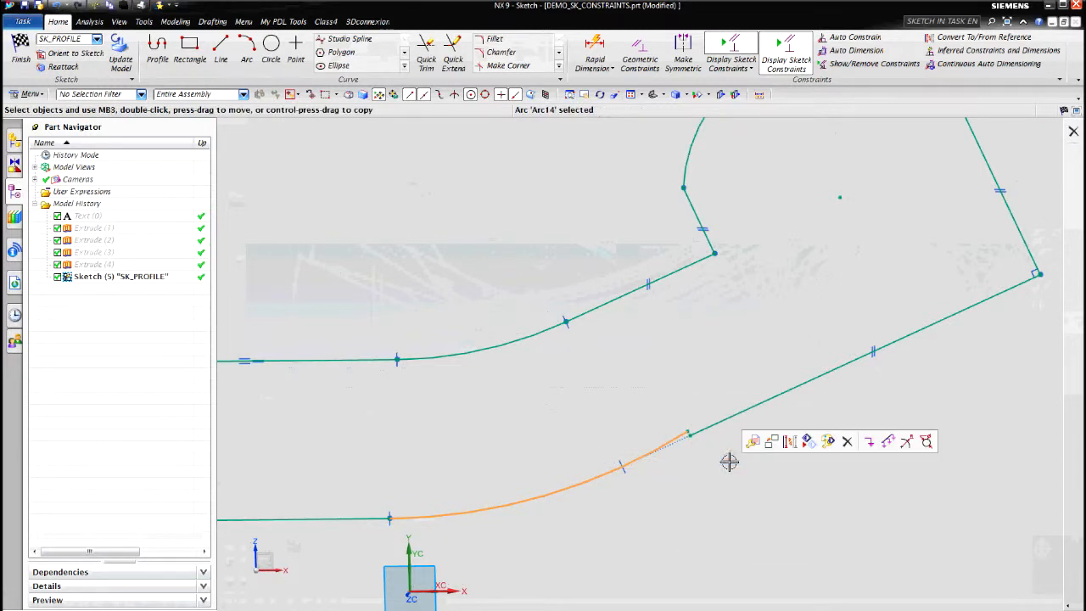
left_click(718, 426)
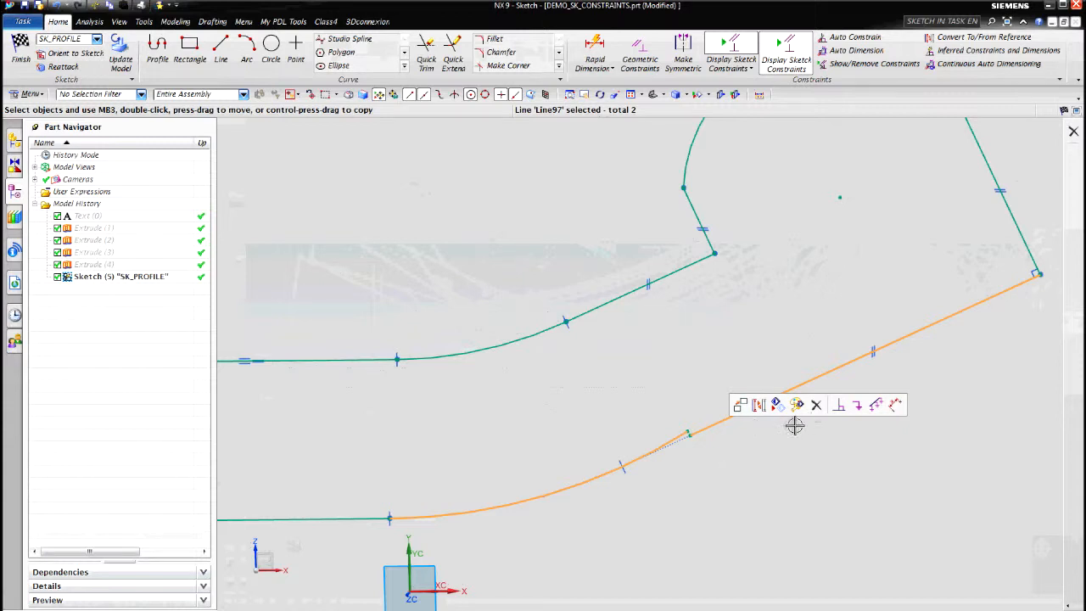
key("Escape")
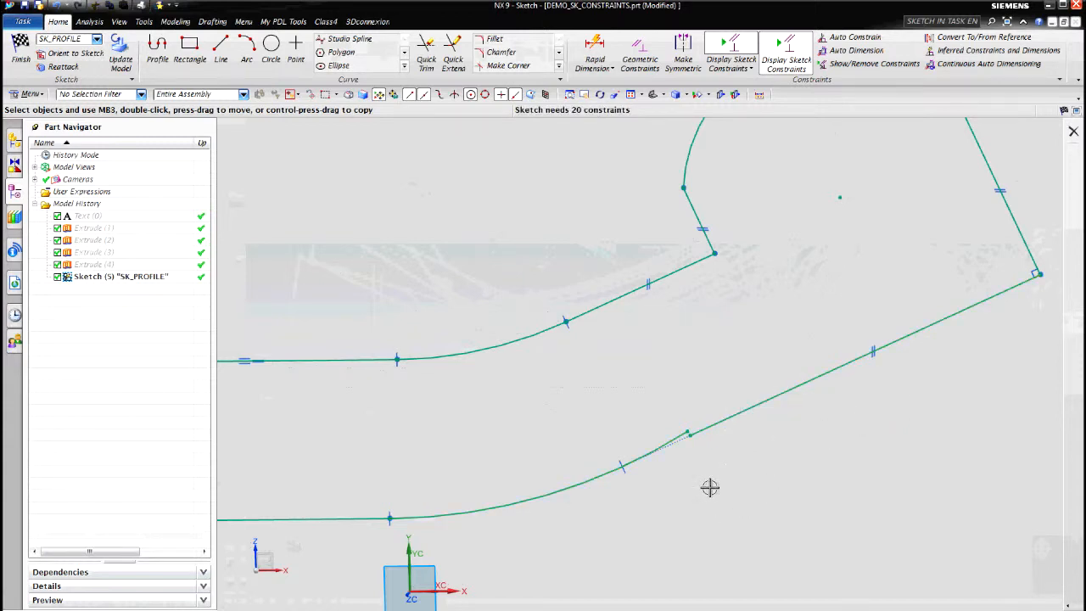
Step: Make the free end point of the lower arc coincident with the adjoining endpoint of the long lower slanted line
left_click(686, 432)
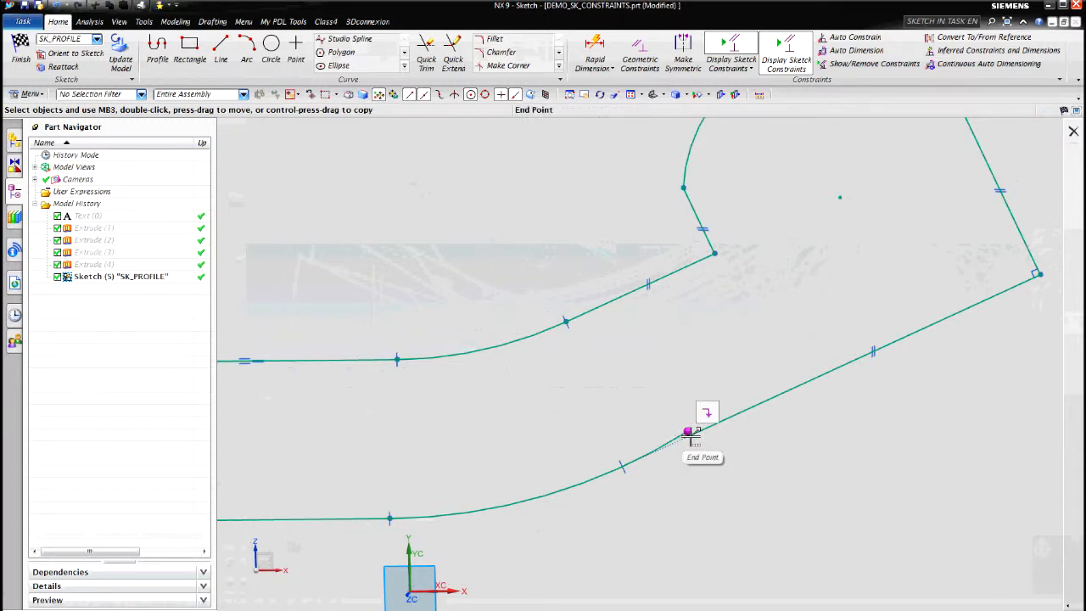
left_click(688, 434)
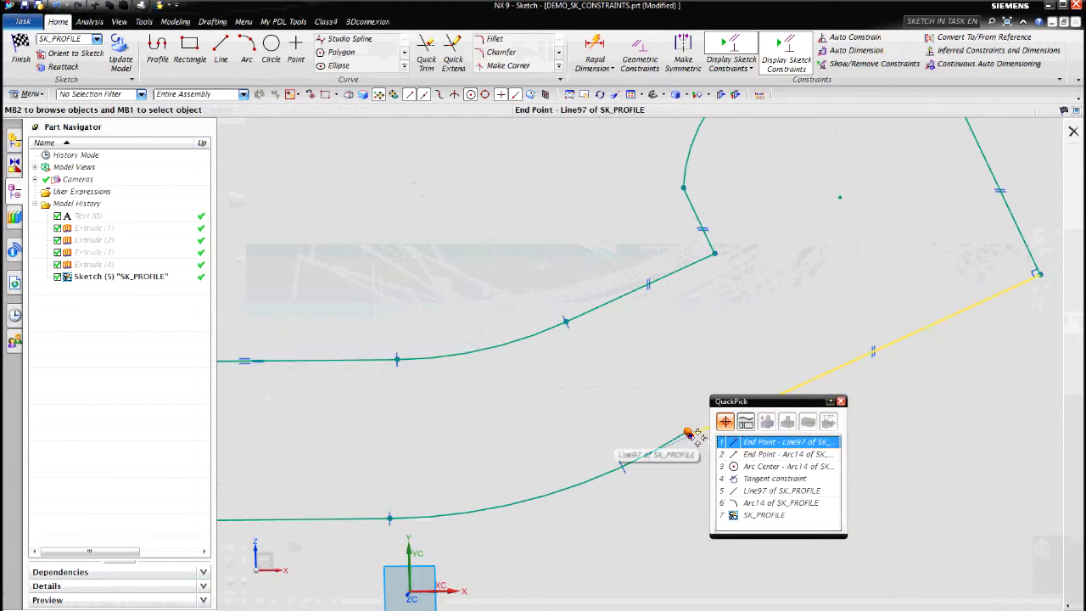
left_click(745, 442)
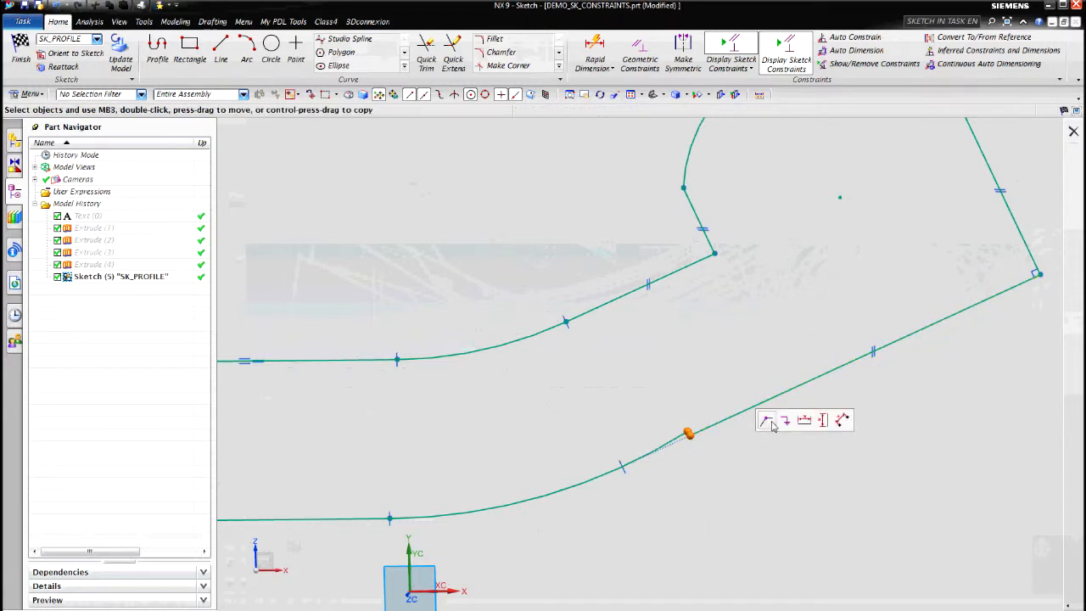
left_click(769, 422)
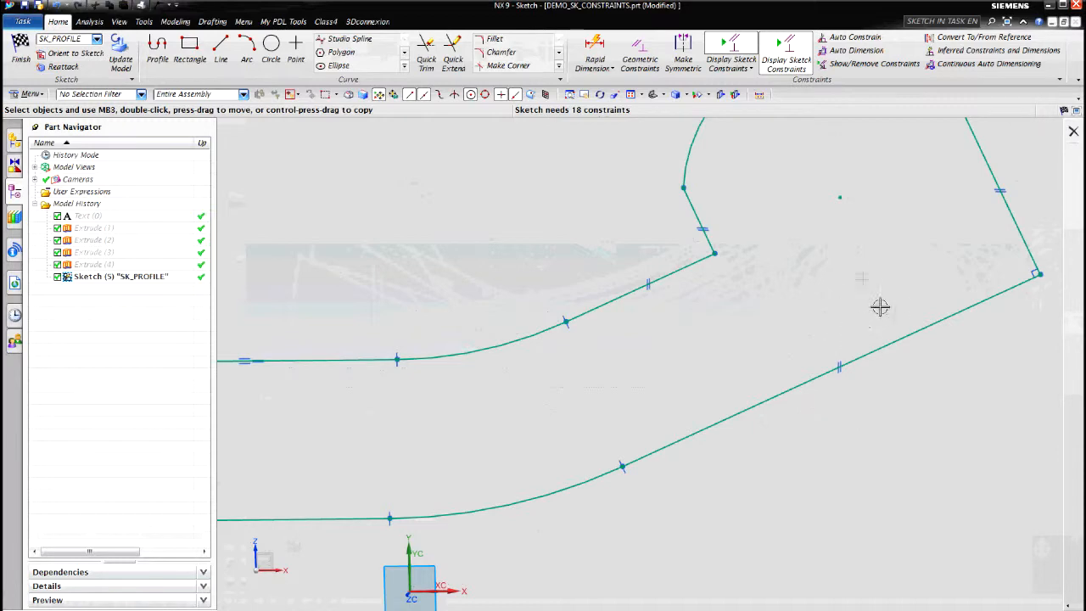
Step: Pull the upper horizontal line down and shift the upper slanted line to test the profile's remaining freedom
right_click(859, 238)
left_click(889, 312)
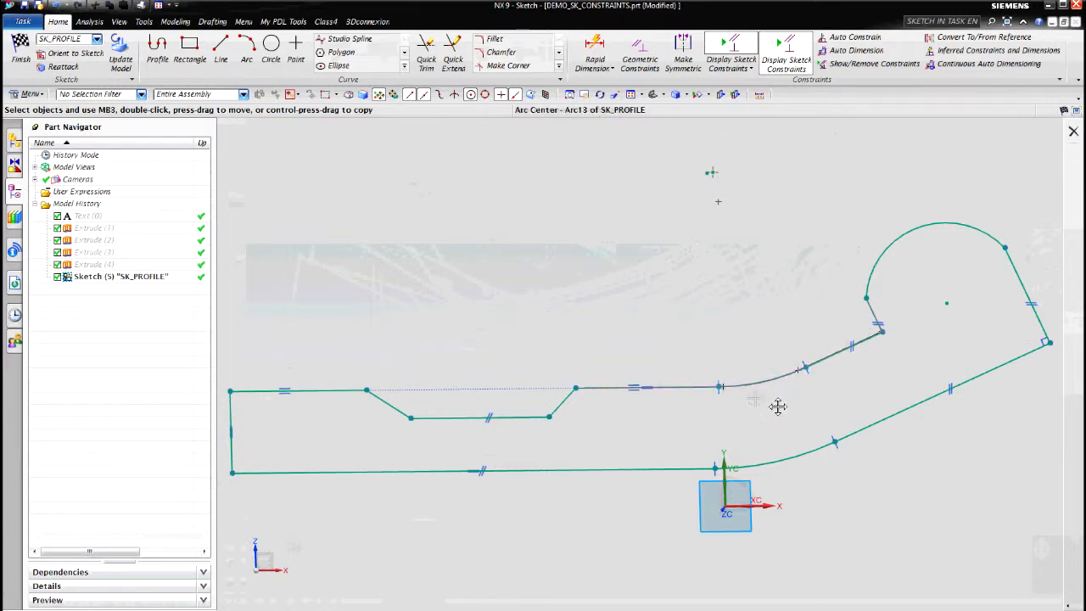
left_click_drag(690, 407, 691, 401)
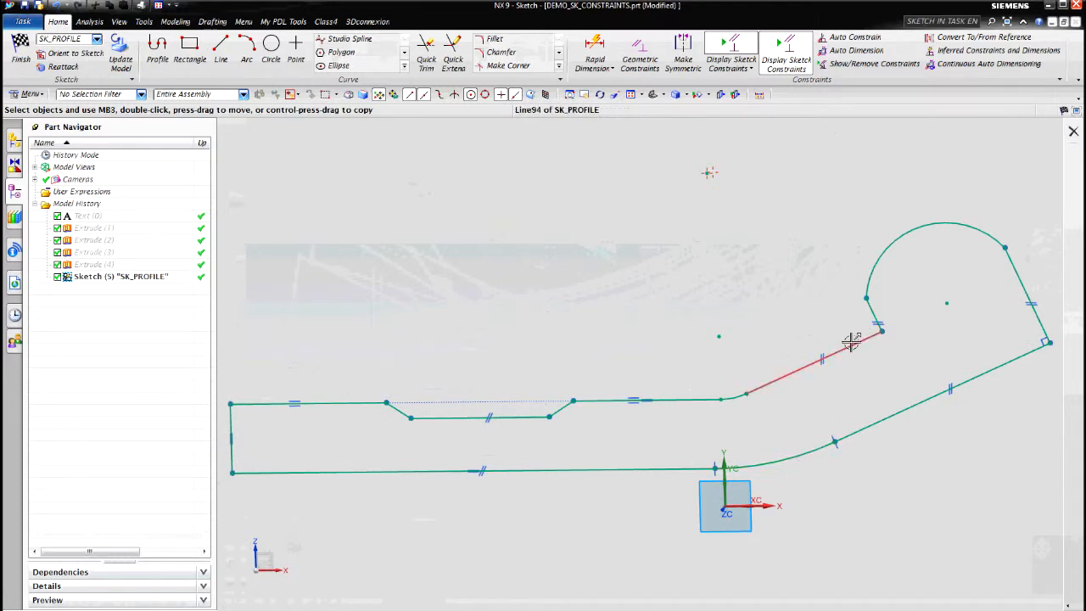
mouse_move(855, 343)
left_mouse_down()
mouse_move(874, 307)
mouse_move(916, 305)
mouse_move(869, 311)
left_mouse_up()
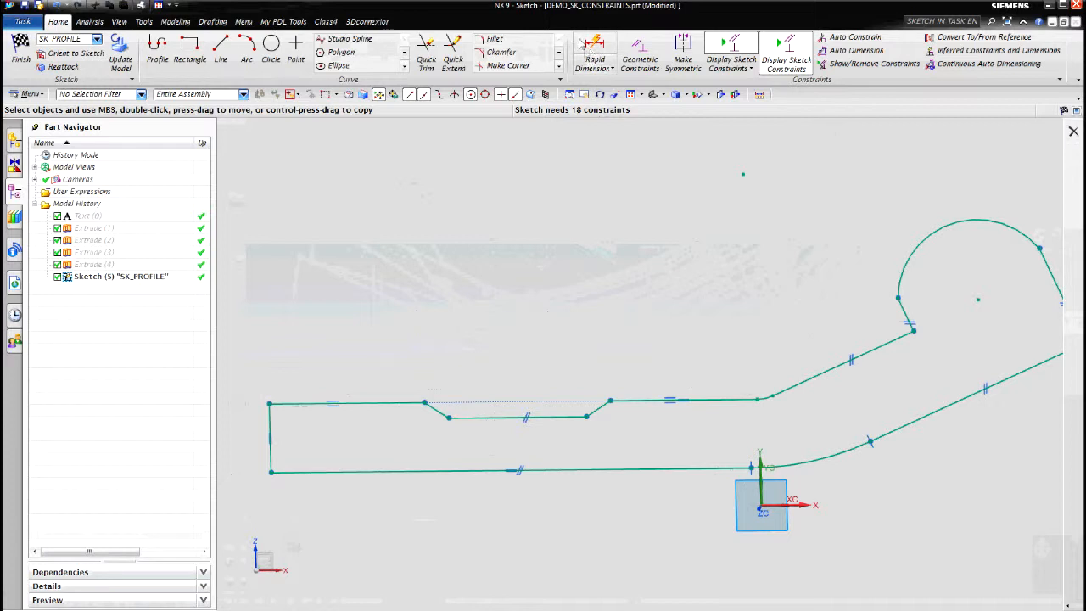
Step: Add a linear dimension to the vertical line at the profile's left end and set it to 20
left_click(608, 68)
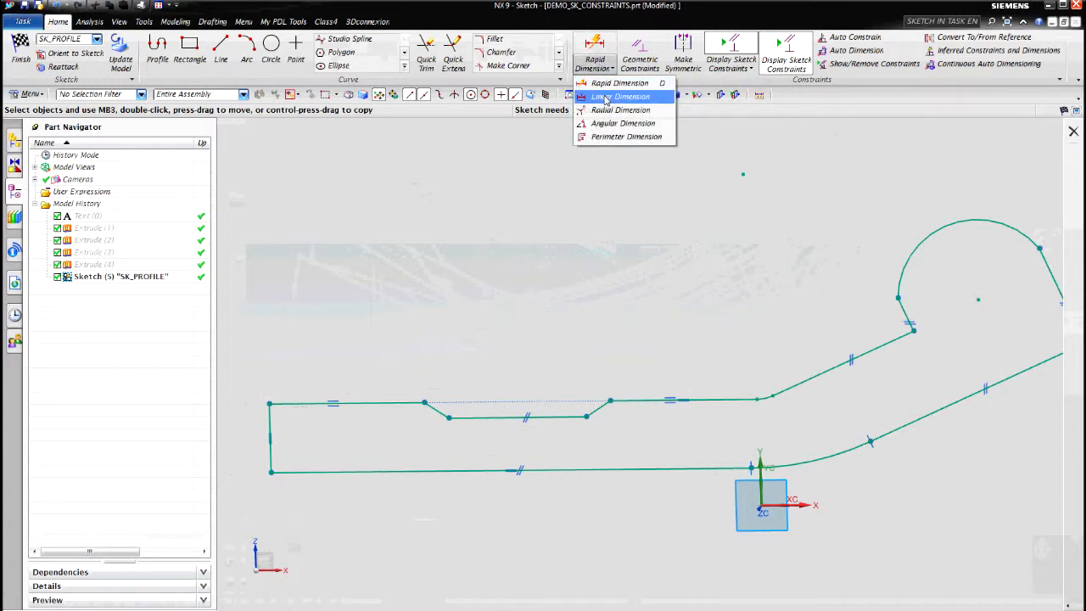
left_click(620, 96)
left_click(269, 417)
left_click(249, 427)
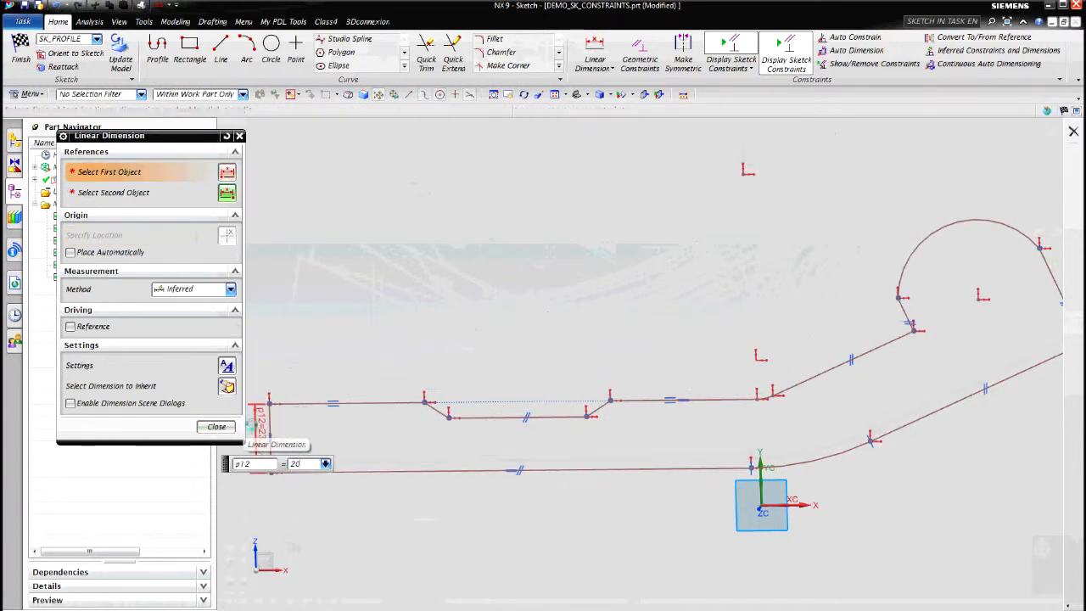
key("Return")
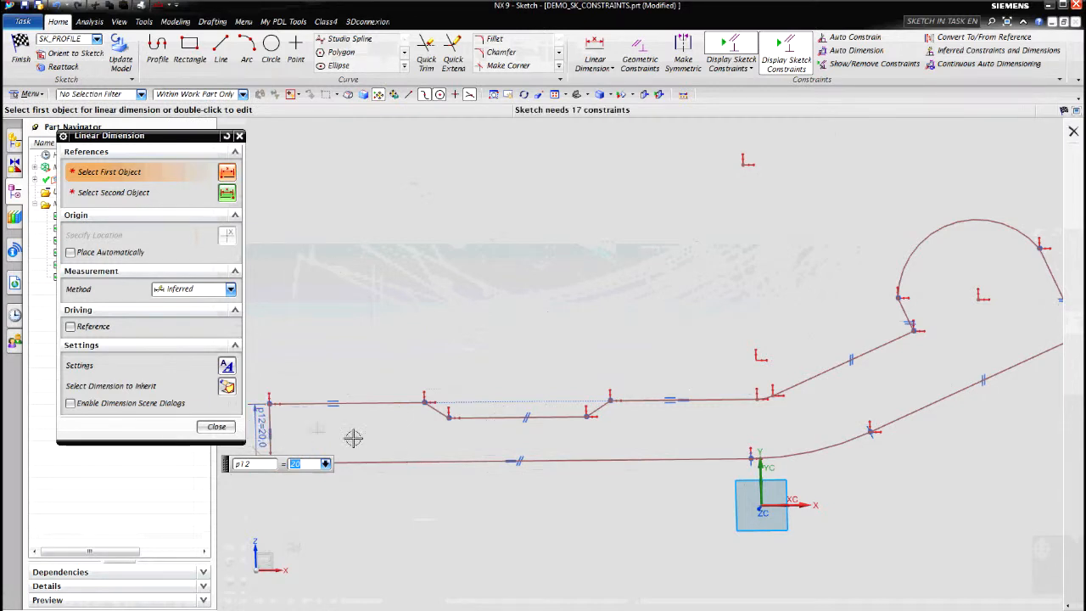
Step: Dimension the horizontal distance from the left vertical line to the near corner of the recess floor as 40
left_click(270, 421)
left_click(444, 416)
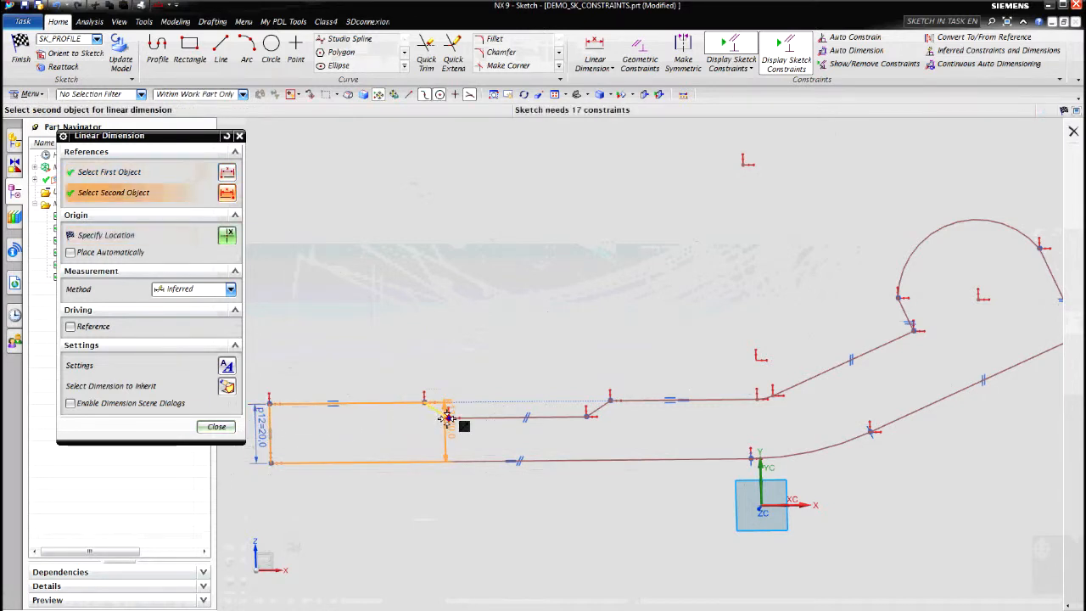
left_click(375, 348)
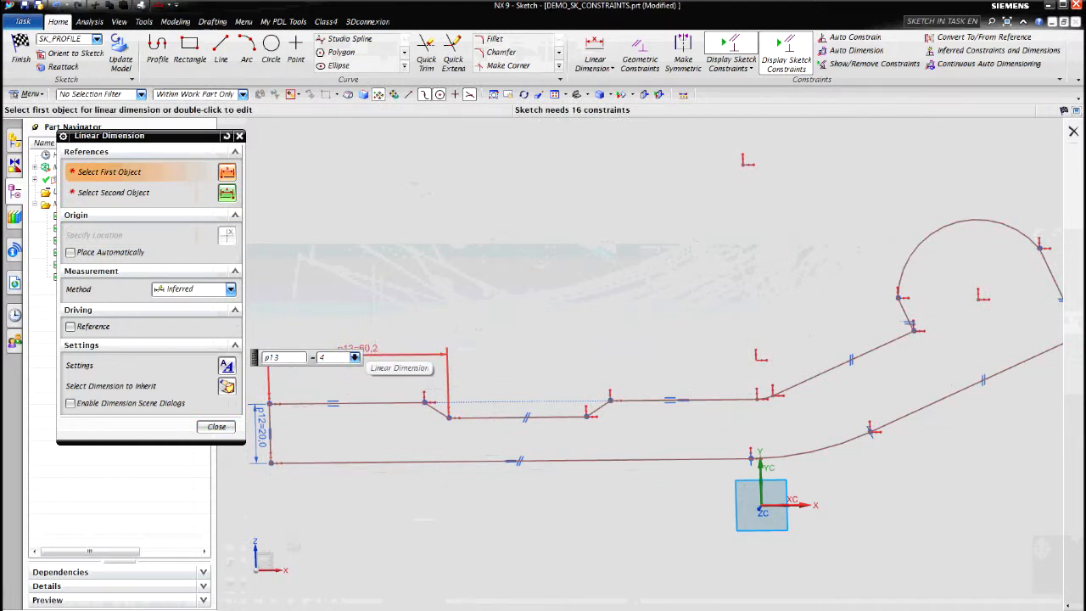
type("40")
key("Return")
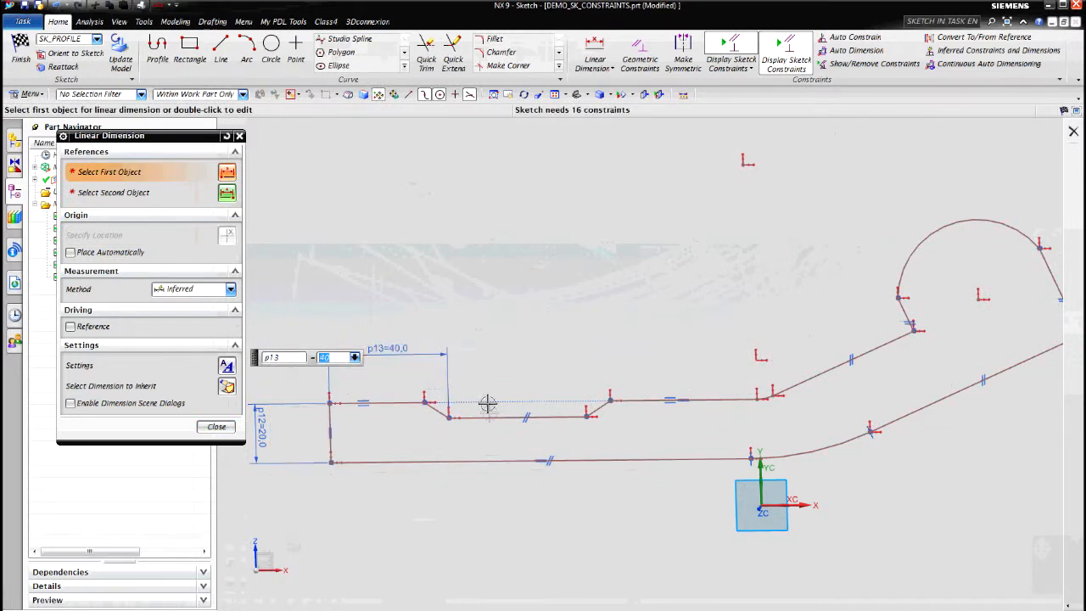
Step: Dimension the length of the recess floor line and set it to 41
left_click(487, 416)
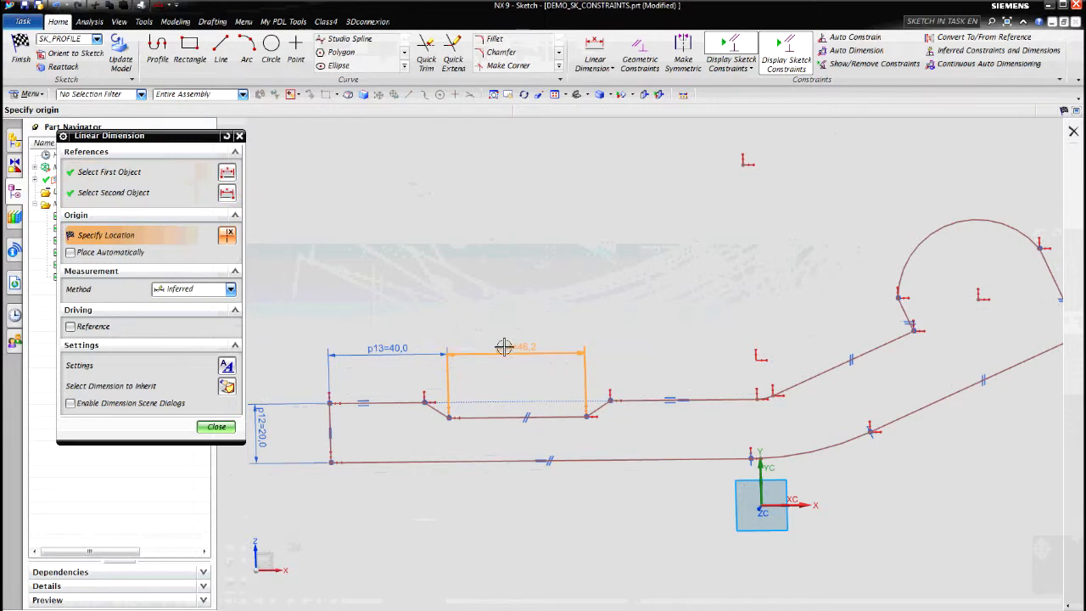
left_click(503, 347)
type("4")
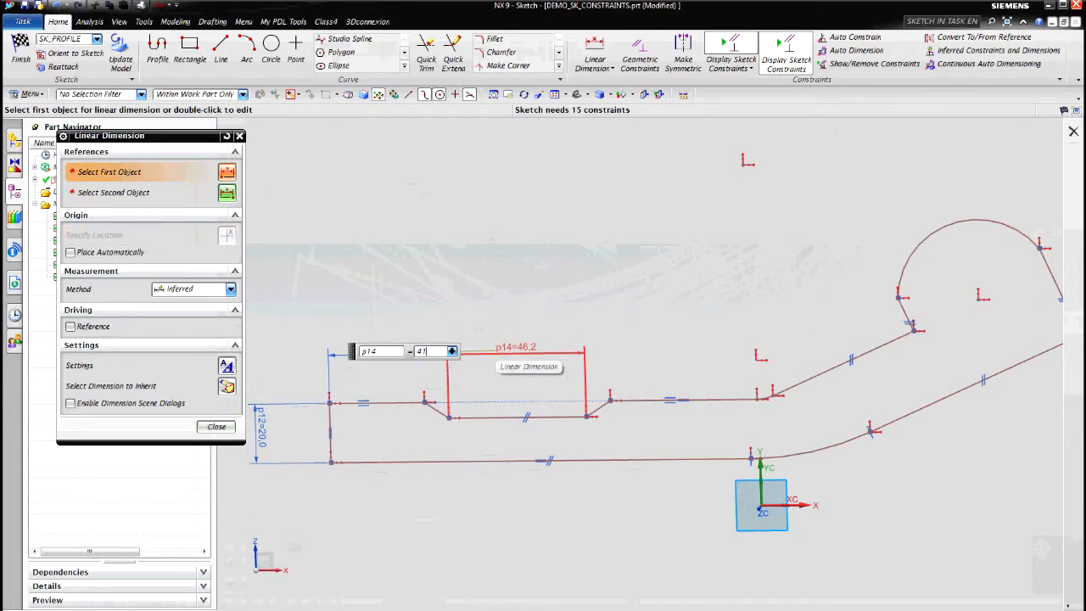
type("1")
key("Return")
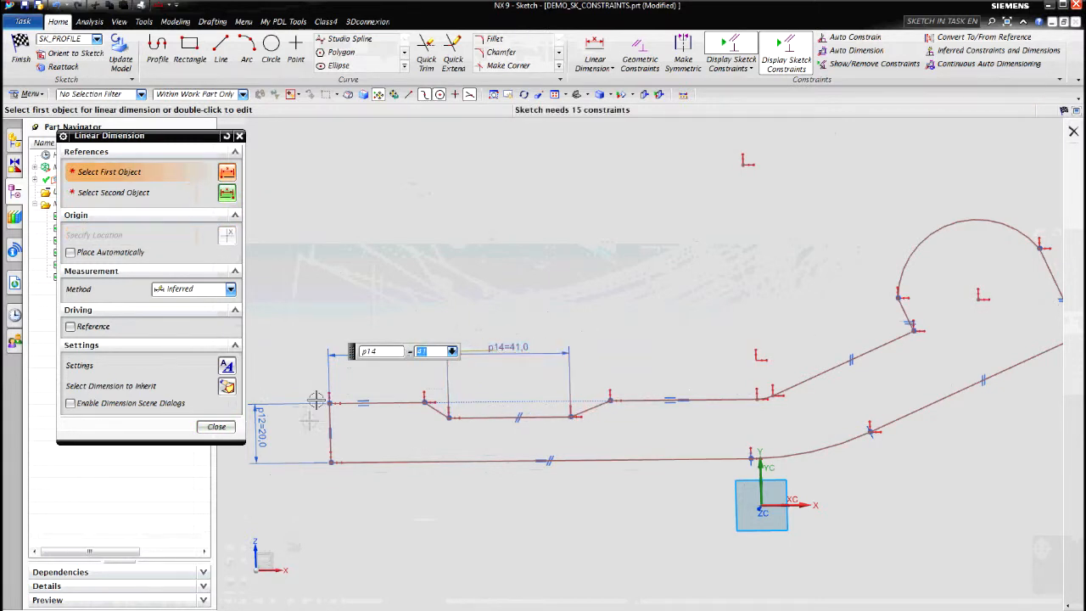
Step: Dimension the recess depth between the upper horizontal line and the recess floor, setting it to 8
left_click(387, 404)
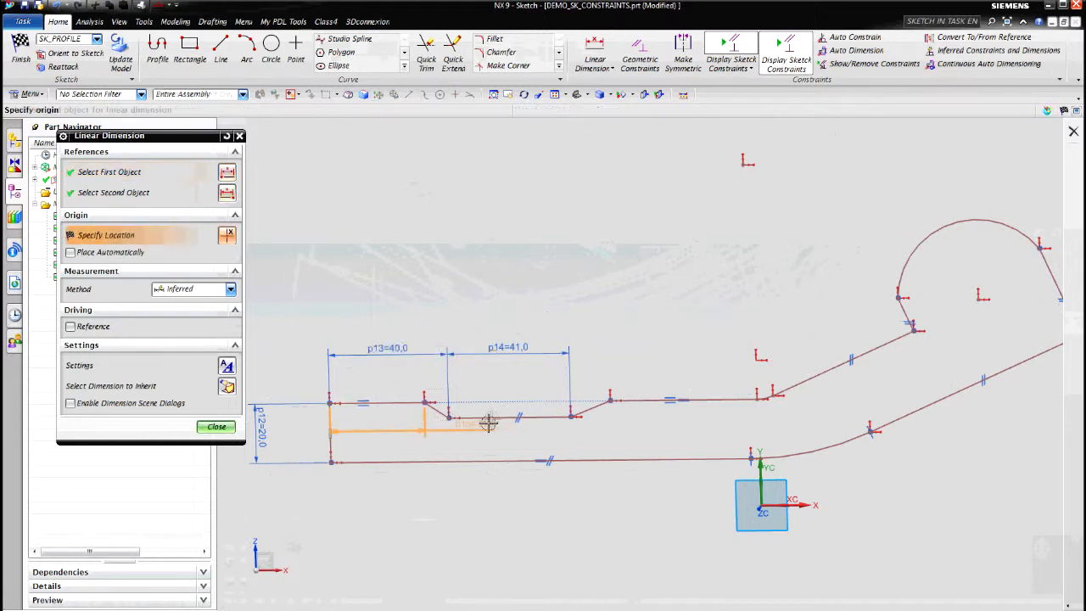
left_click(490, 417)
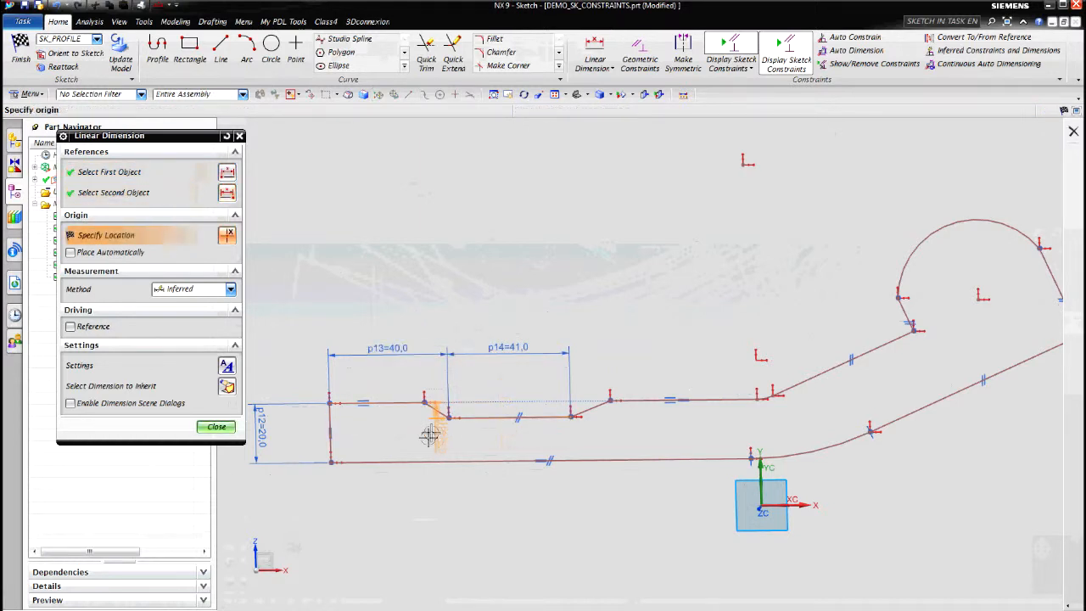
left_click(401, 483)
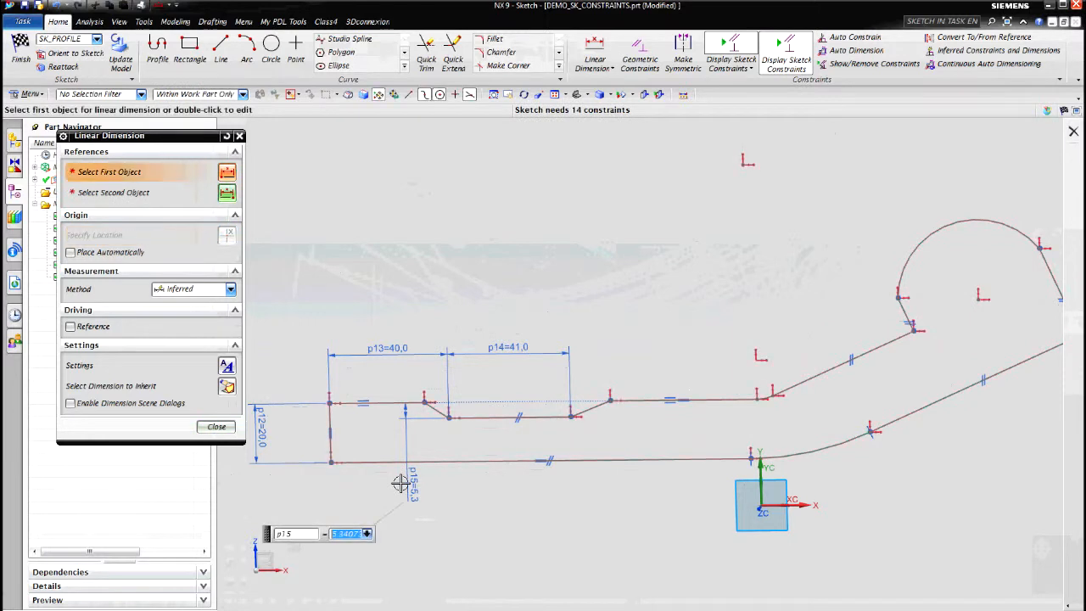
key("Return")
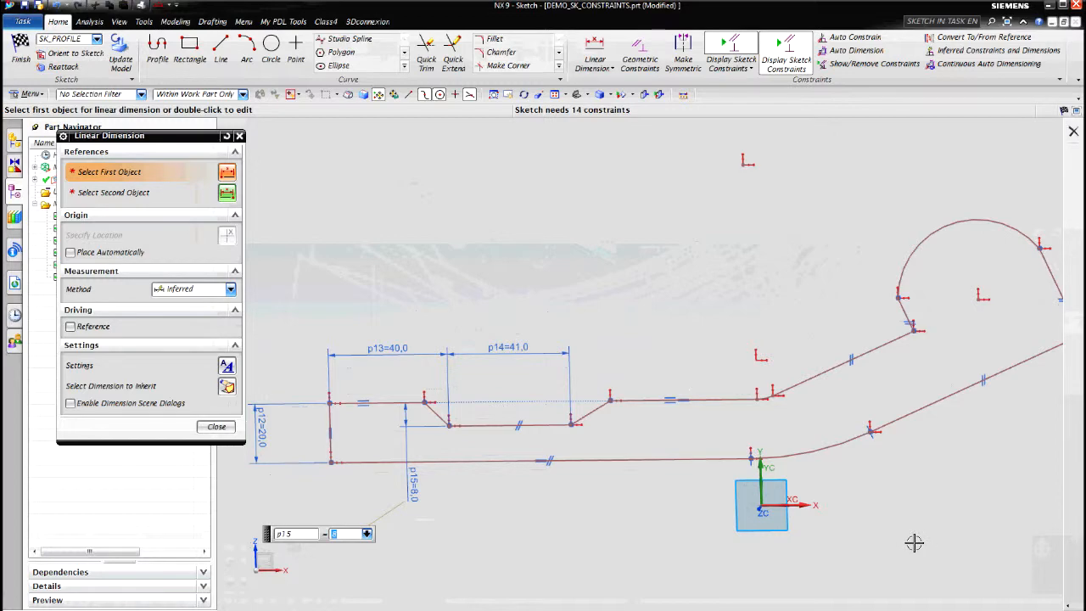
Step: Look through the available linear measurement methods, keep Inferred, and close the Linear Dimension command
scroll(1018, 474, "down", 3)
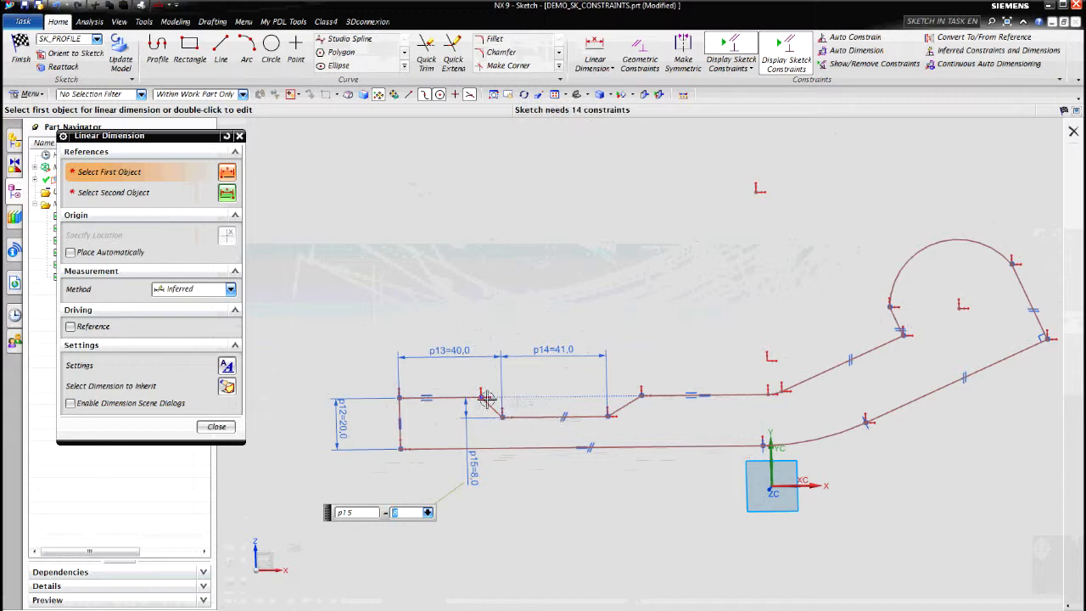
left_click(230, 289)
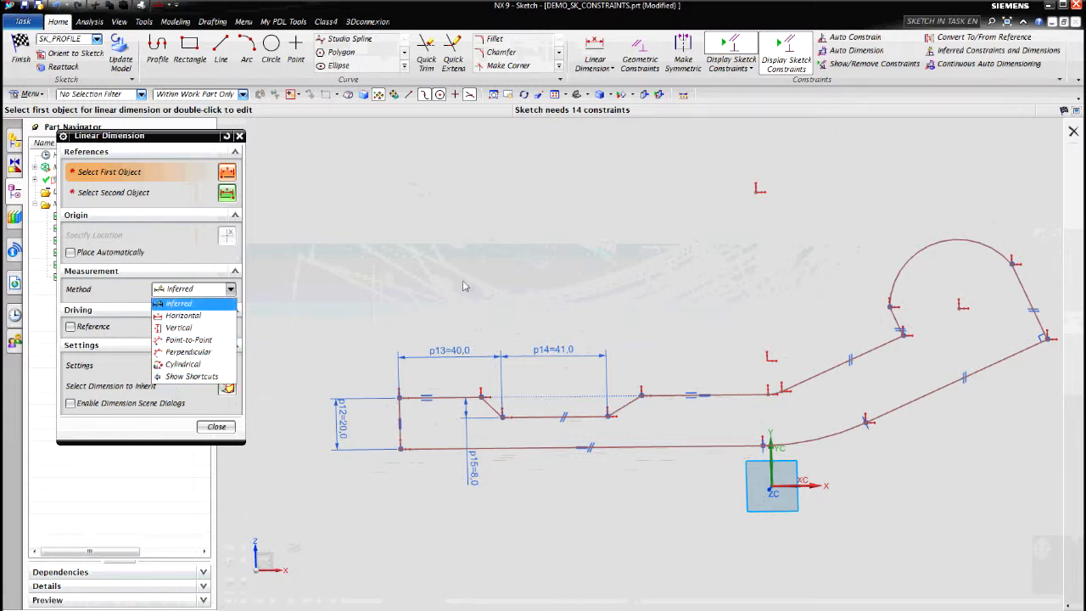
left_click(499, 273)
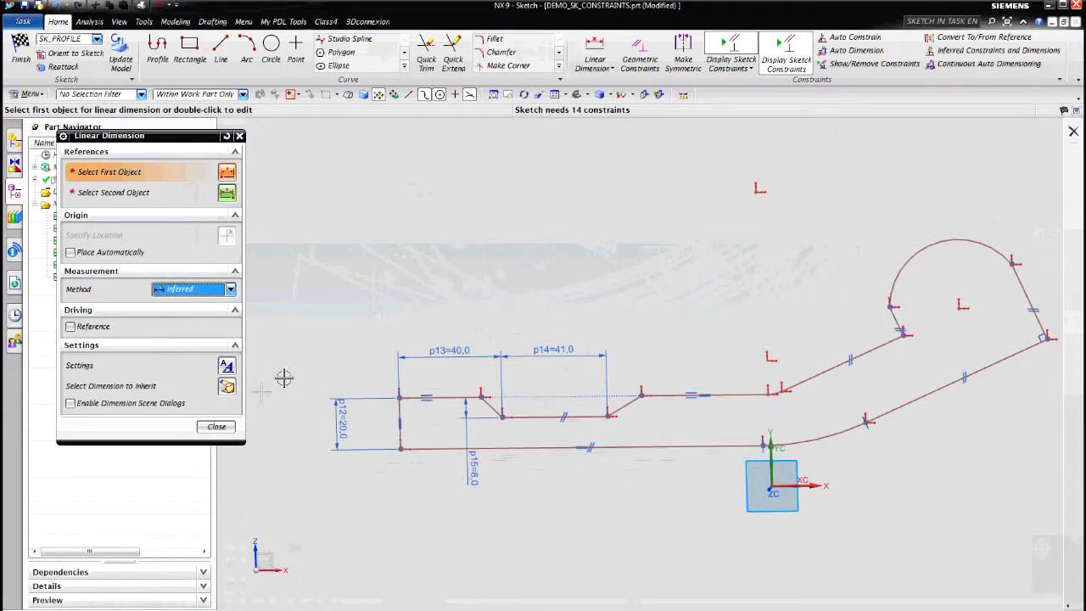
left_click(227, 426)
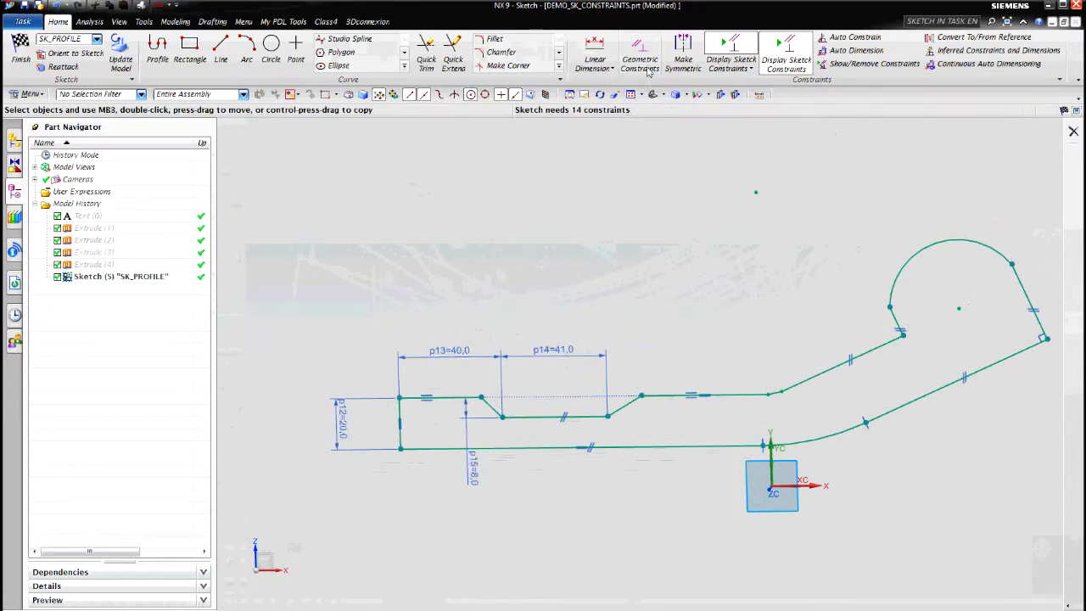
Step: Add a 45-degree angular dimension between the recess's left slanted side and its floor line
left_click(611, 71)
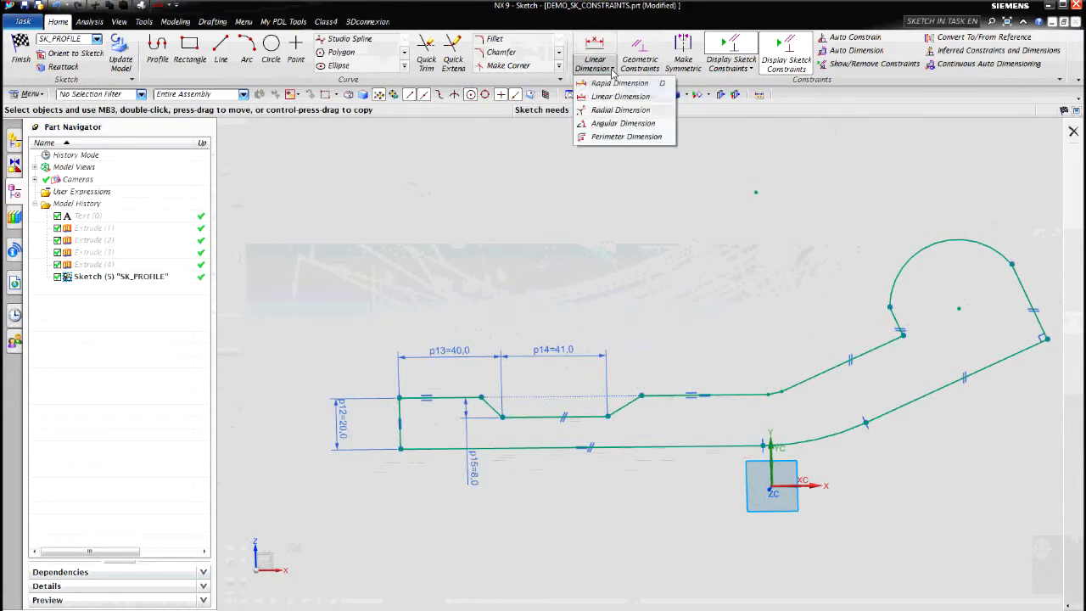
left_click(611, 125)
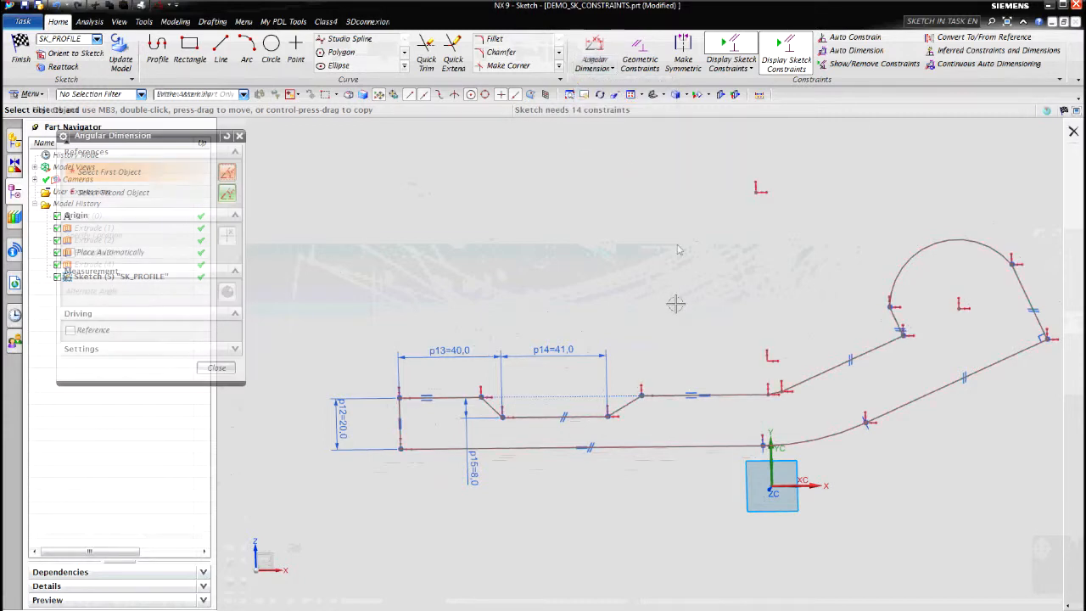
left_click(484, 402)
left_click(526, 417)
left_click(366, 353)
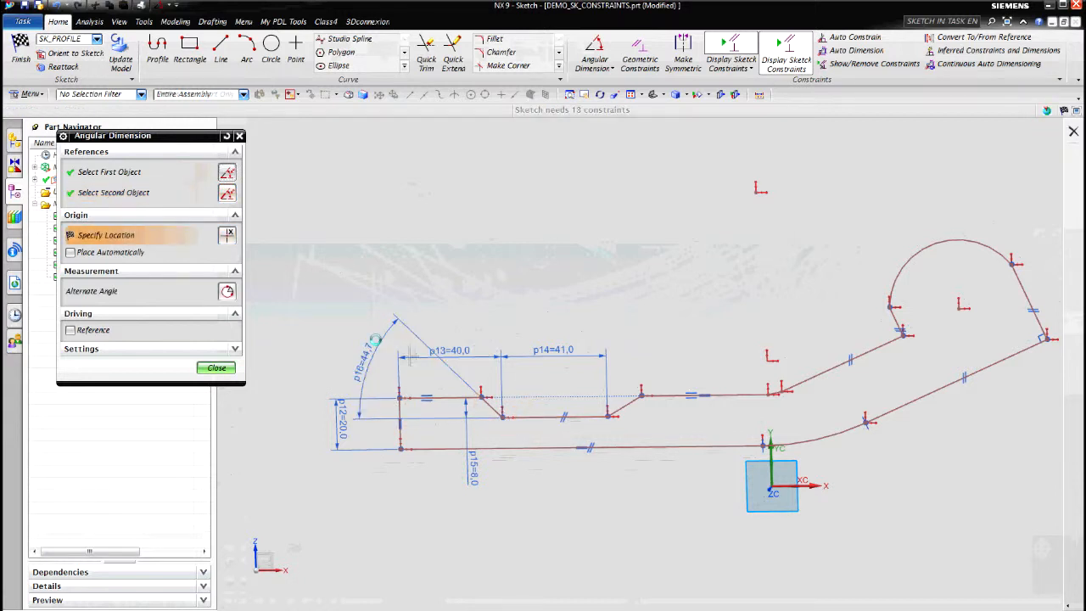
type("45")
key("Return")
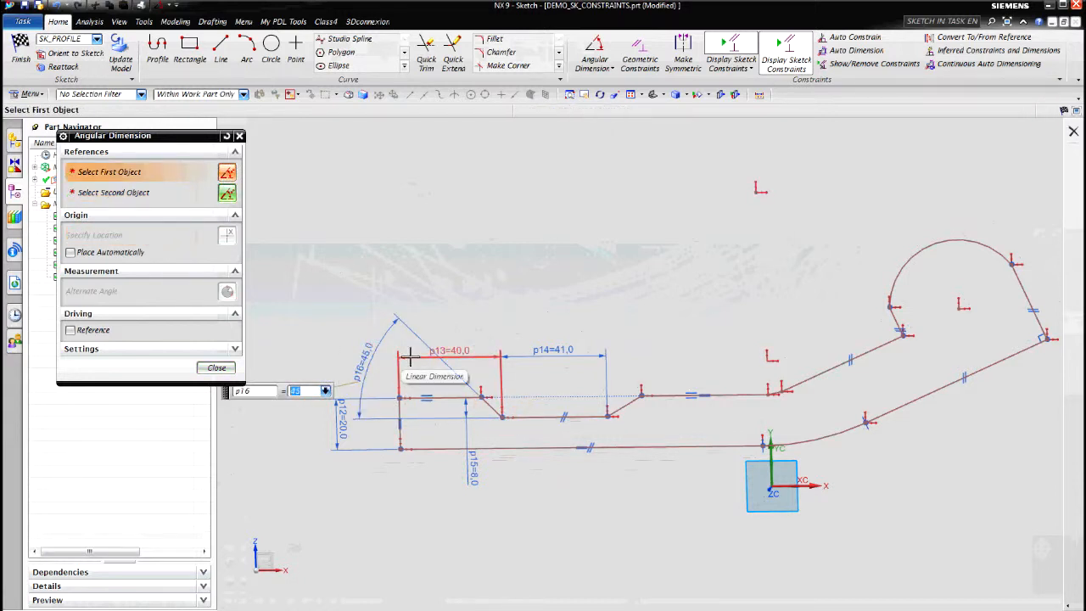
Step: Select the whole profile and move it so its left vertical side lies just beside the sketch's Y axis
left_click(217, 370)
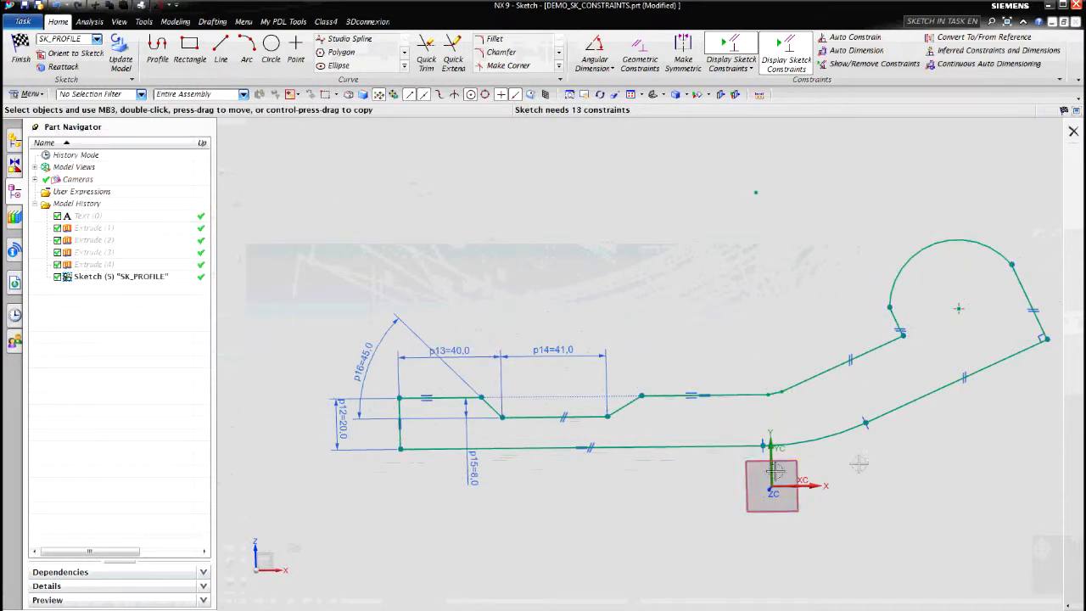
right_click(751, 220)
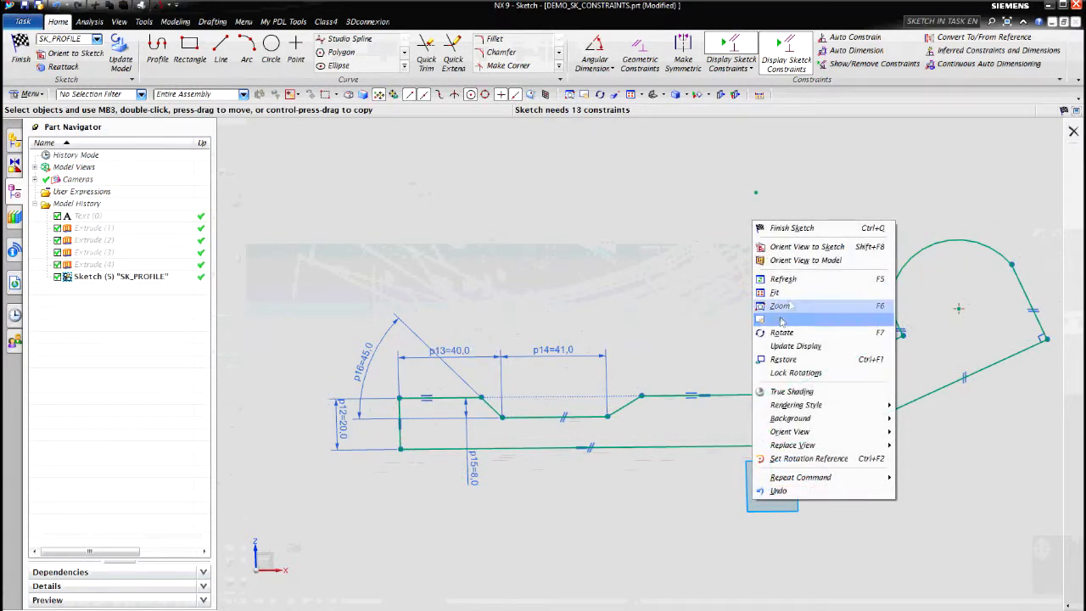
left_click(779, 294)
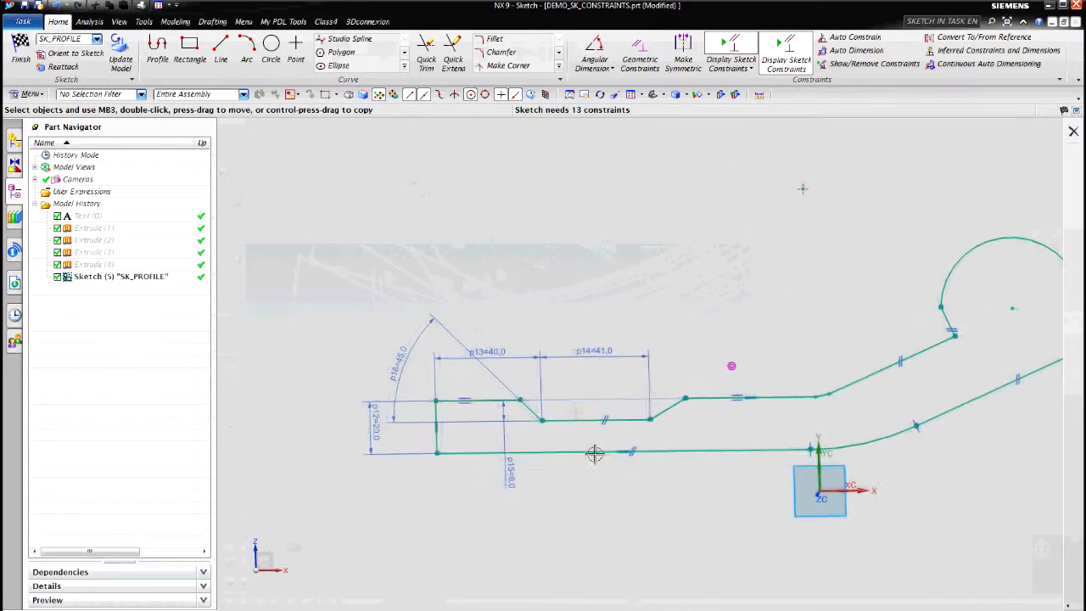
mouse_move(1017, 440)
middle_mouse_down("shift")
mouse_move(887, 439)
mouse_move(909, 418)
middle_mouse_up("shift")
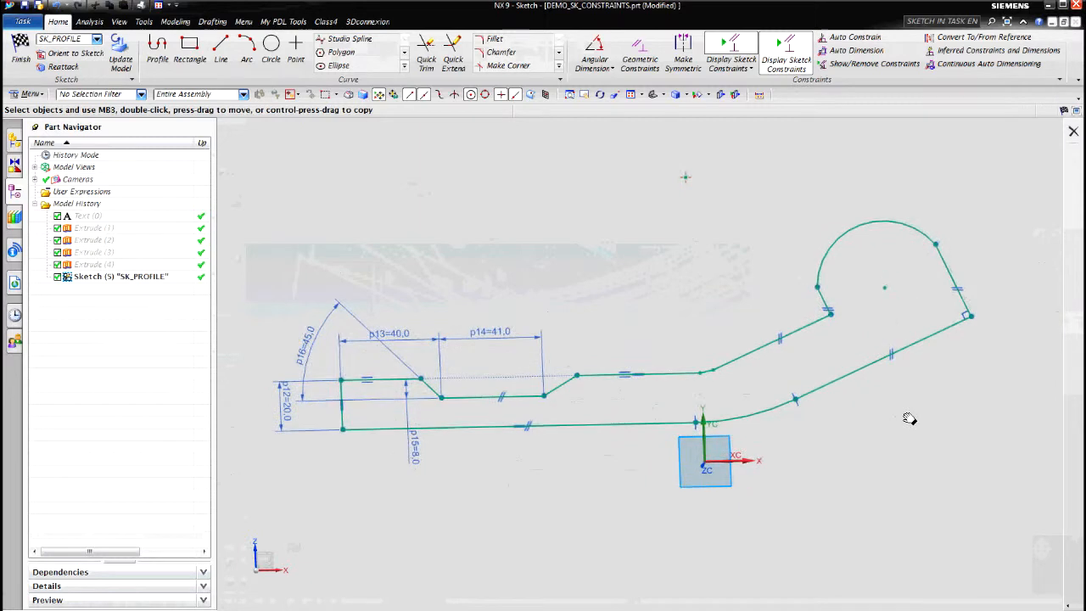
mouse_move(303, 201)
left_mouse_down()
mouse_move(703, 436)
mouse_move(925, 453)
mouse_move(977, 444)
left_mouse_up()
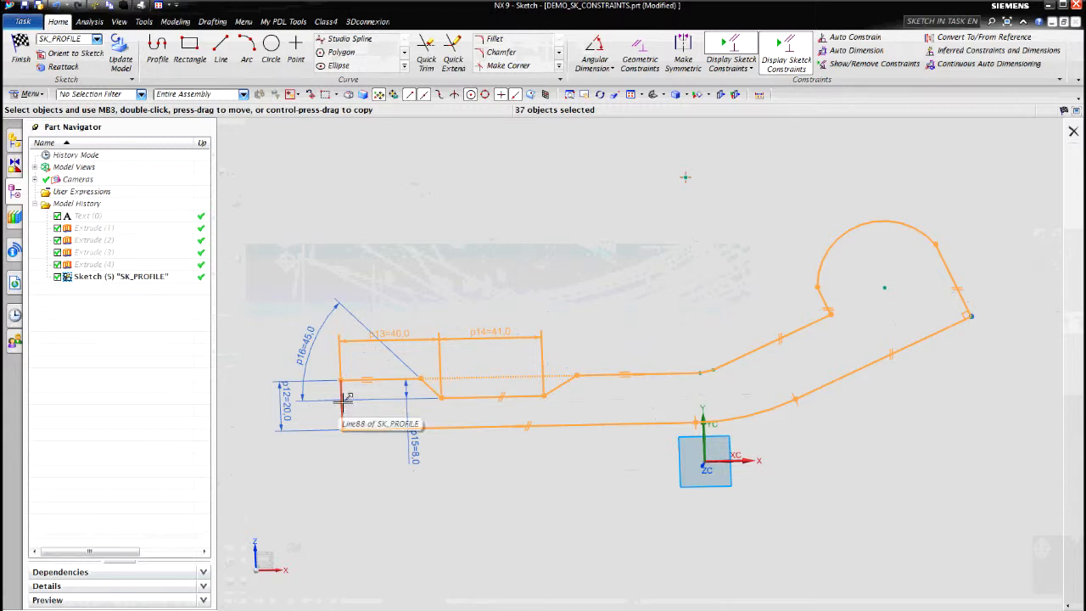
mouse_move(349, 405)
left_mouse_down()
mouse_move(701, 396)
mouse_move(718, 413)
left_mouse_up()
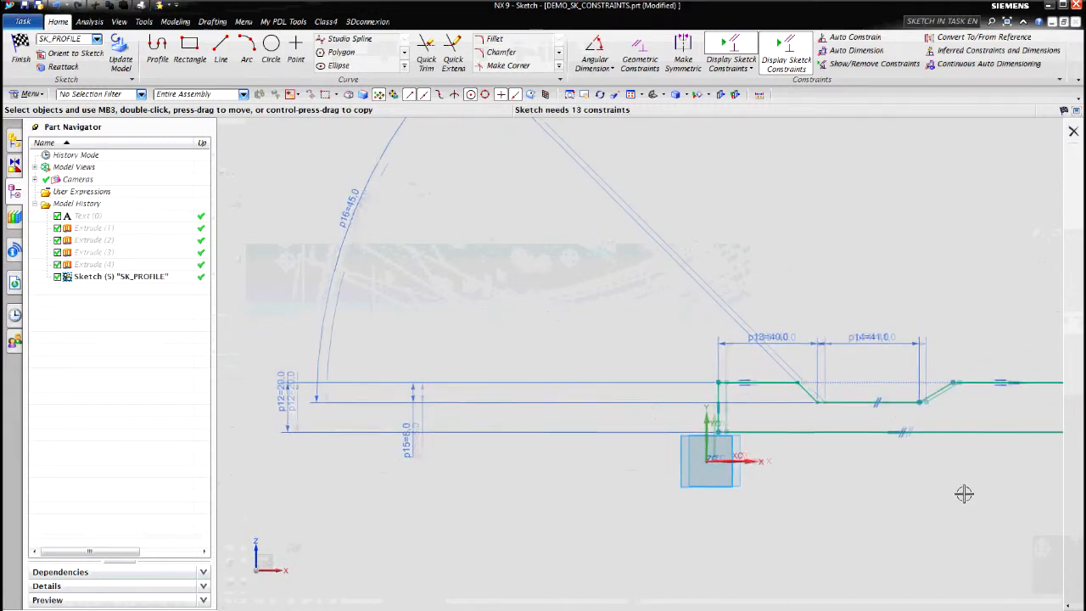
Step: Reposition the 20, 8, 40, 41 and 45-degree dimensions close to the profile's recessed end and square the view to the sketch
right_click(895, 200)
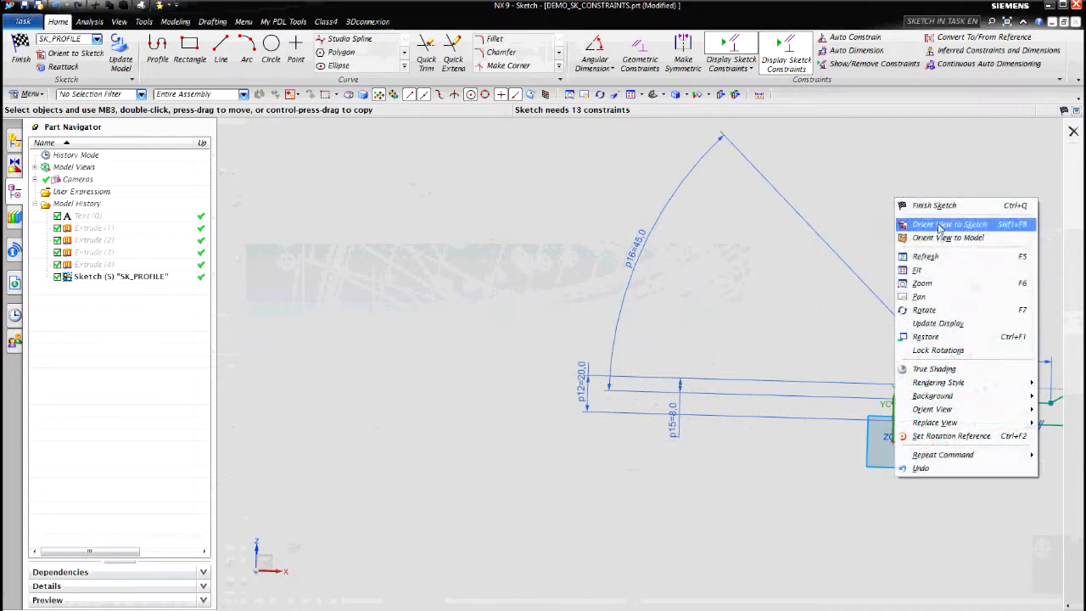
left_click(922, 284)
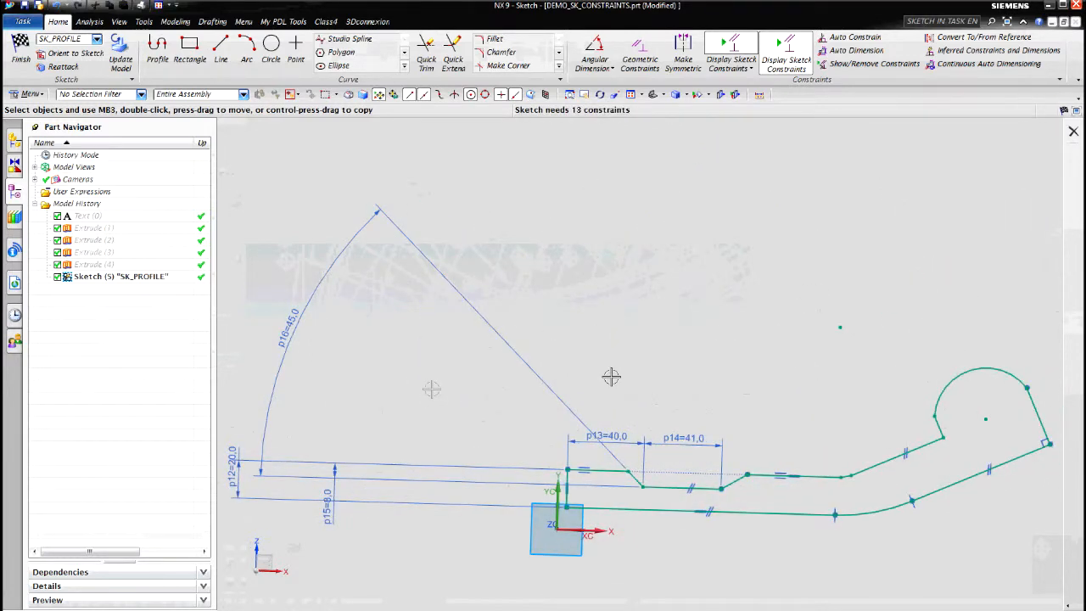
mouse_move(335, 343)
left_mouse_down()
mouse_move(480, 382)
mouse_move(554, 437)
mouse_move(356, 484)
mouse_move(487, 489)
mouse_move(531, 450)
mouse_move(534, 496)
mouse_move(441, 504)
mouse_move(539, 535)
left_mouse_up()
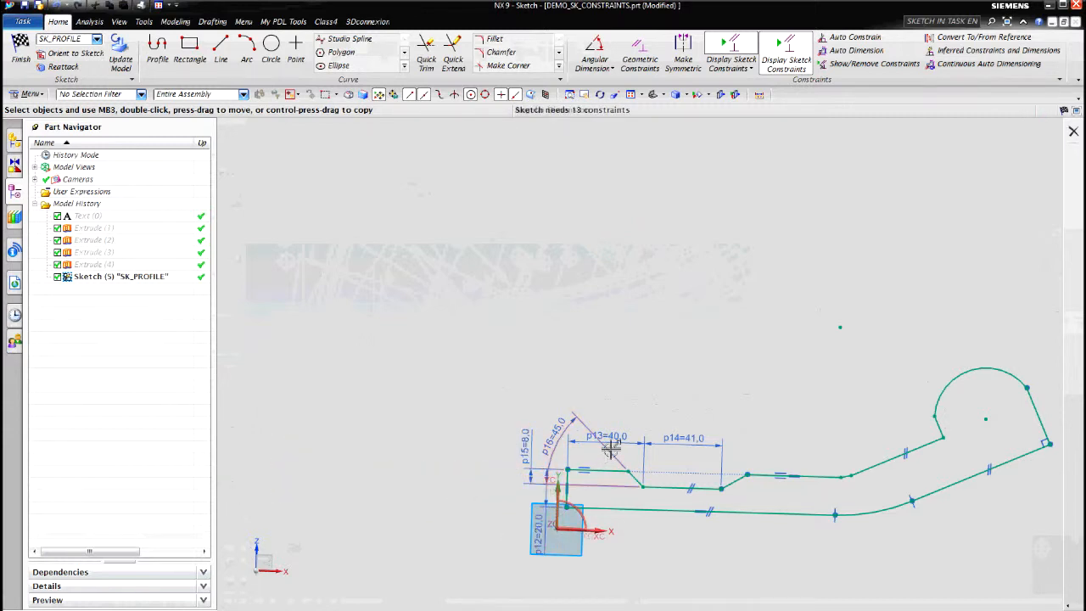
left_click_drag(615, 440, 613, 457)
left_click_drag(684, 438, 671, 455)
right_click(713, 307)
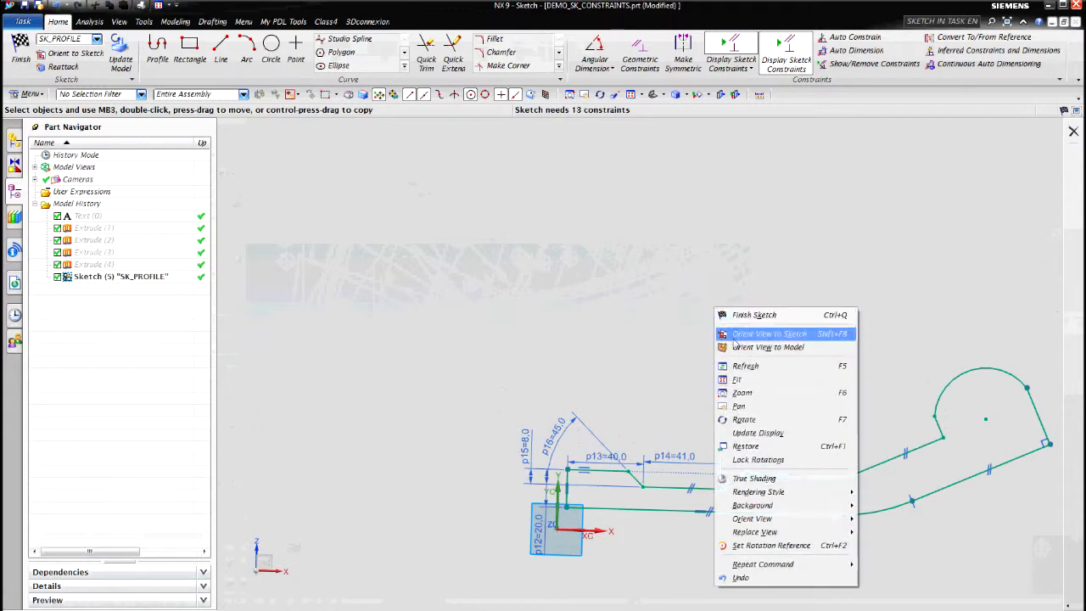
left_click(836, 378)
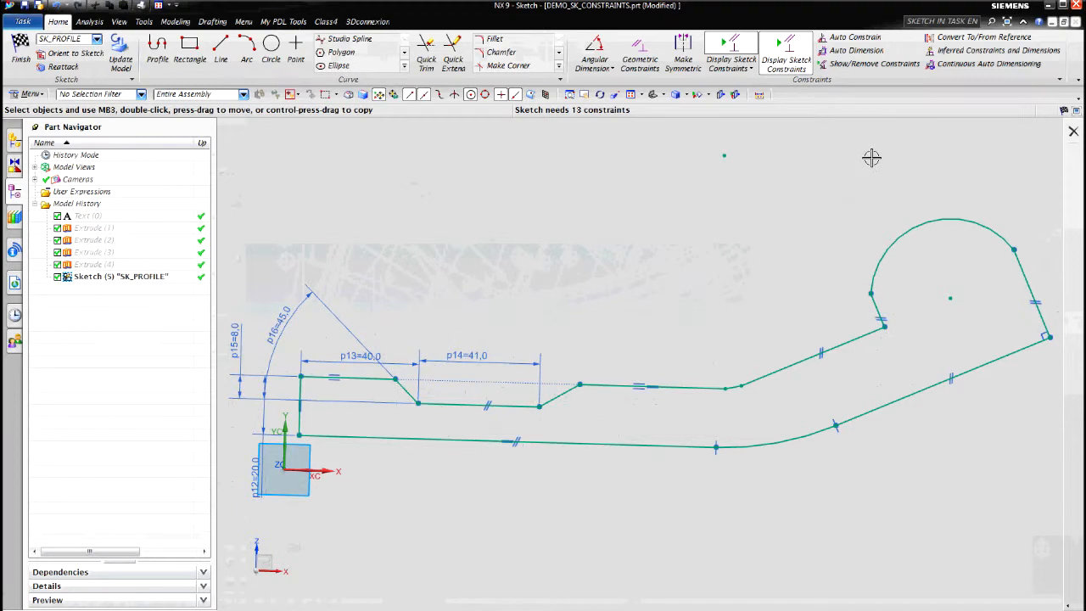
key("F8")
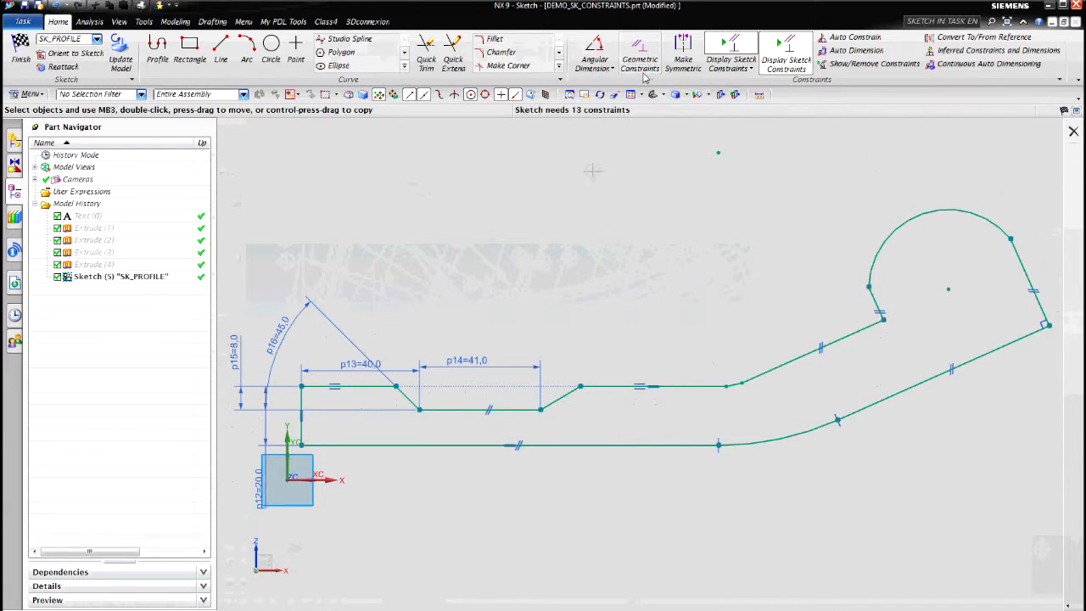
Step: Apply an equal length constraint to the two slanted sides of the recess
left_click(406, 396)
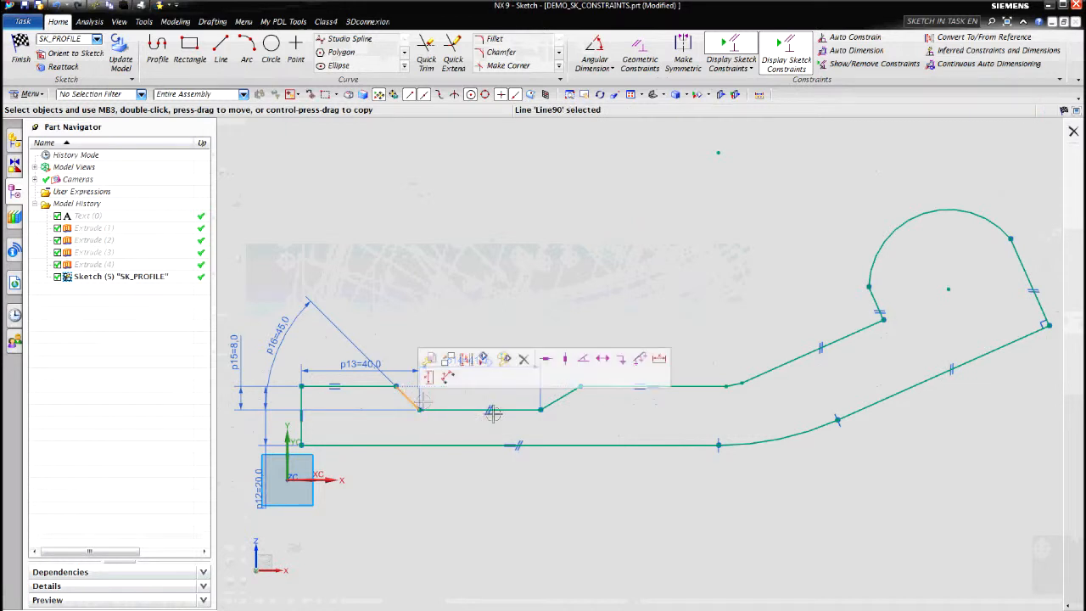
left_click(564, 399)
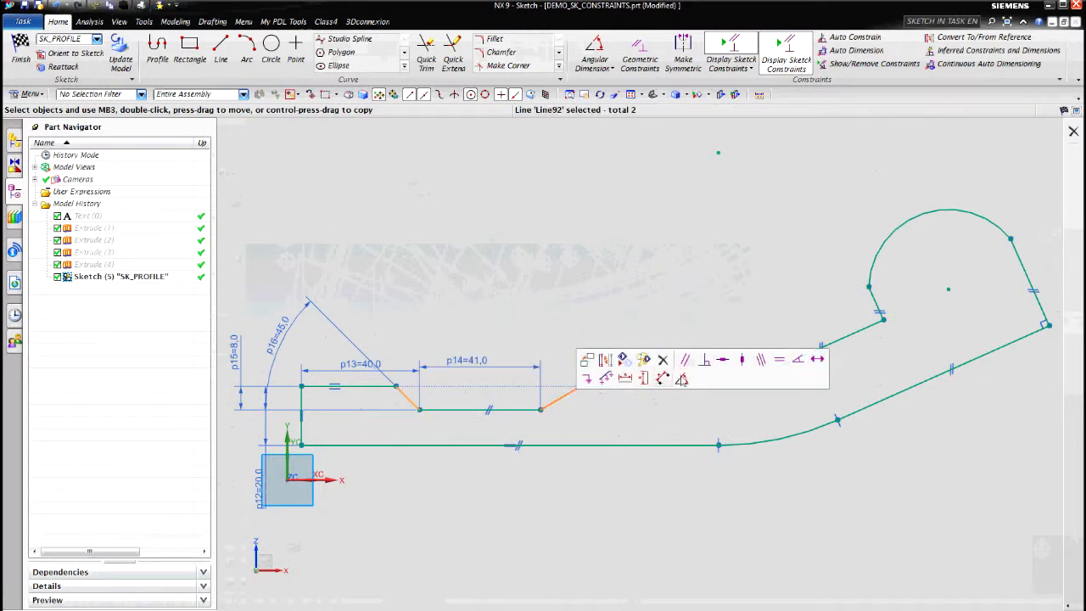
left_click(780, 360)
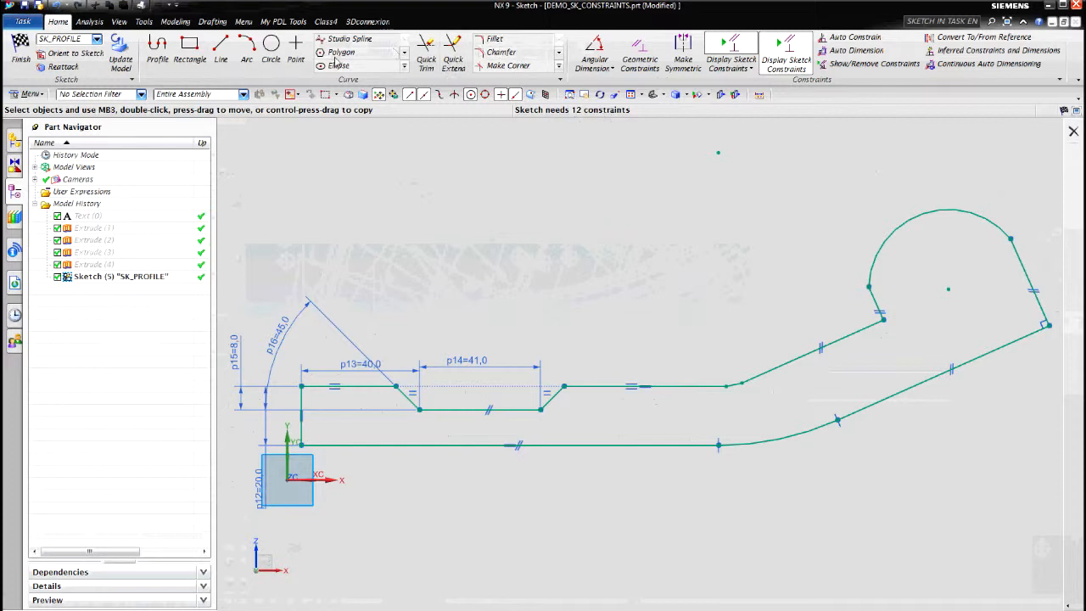
Step: Add a linear dimension between the two parallel sides of the rounded head and set it to 50
left_click(612, 69)
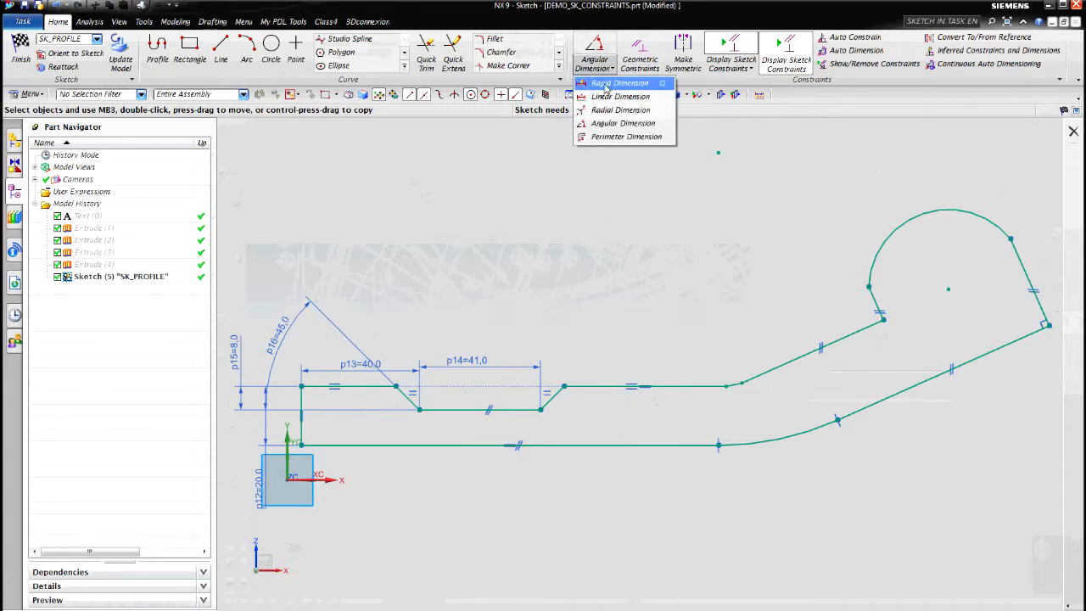
left_click(607, 97)
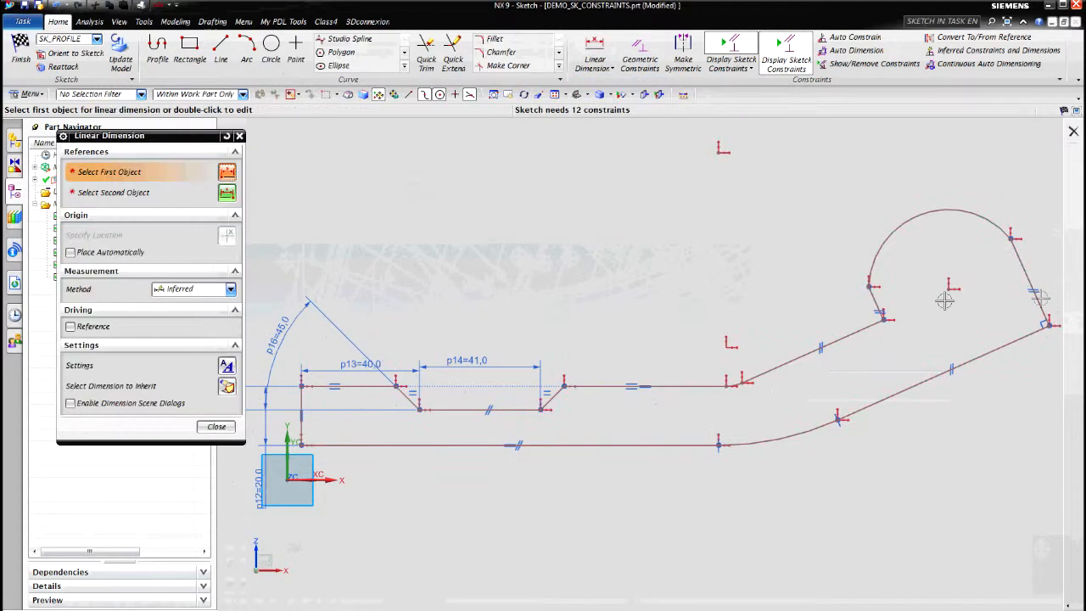
left_click(876, 302)
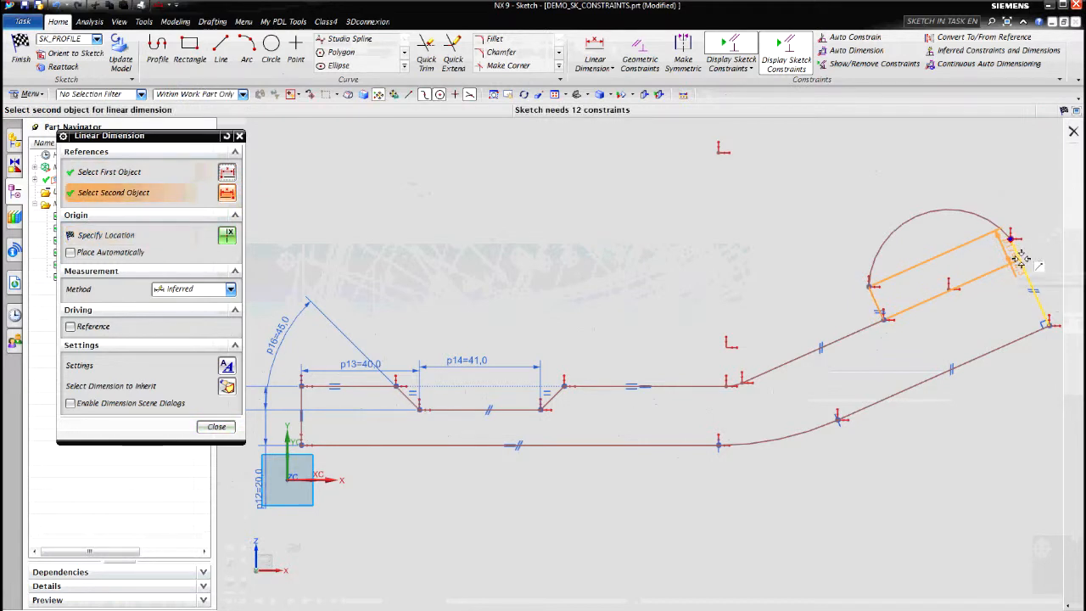
left_click(1018, 259)
left_click(880, 185)
type("50")
key("Return")
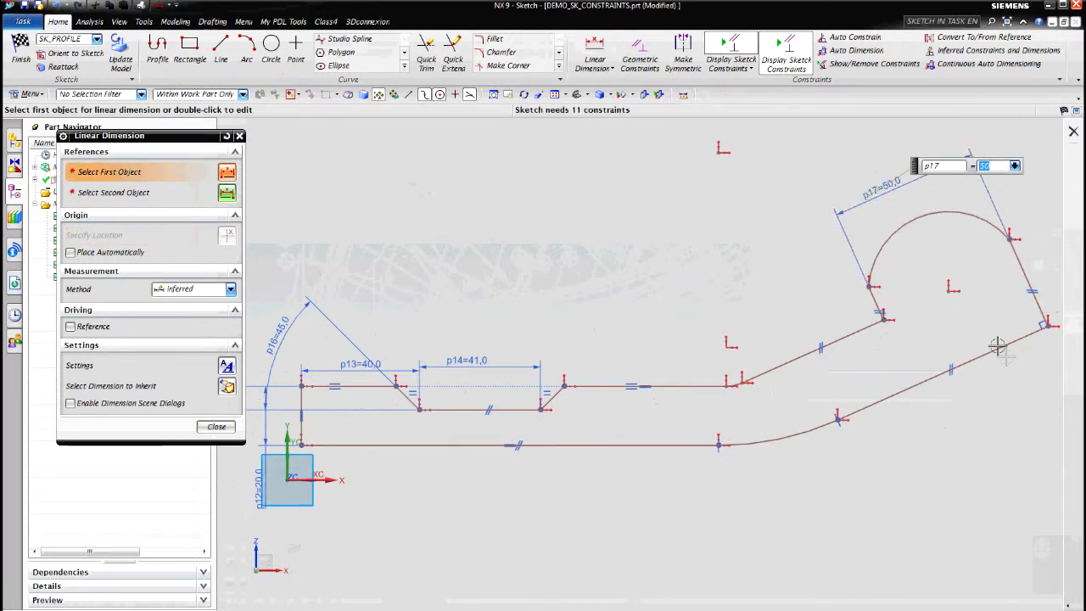
Step: Dimension the rounded head's height from the lower angled line to the top of its arc, setting it to 40
left_click(994, 349)
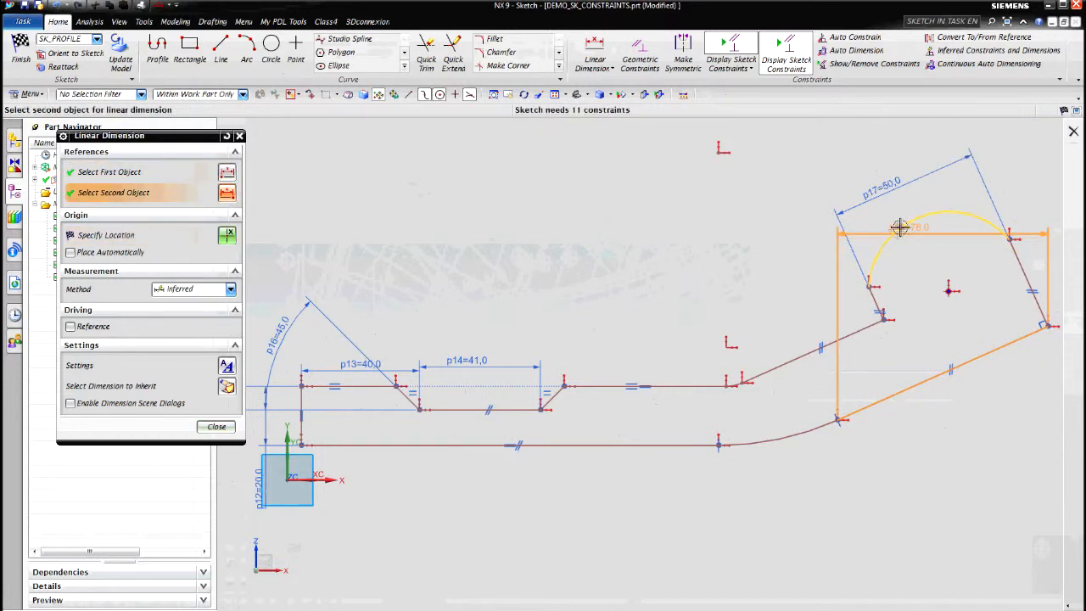
left_click(899, 227)
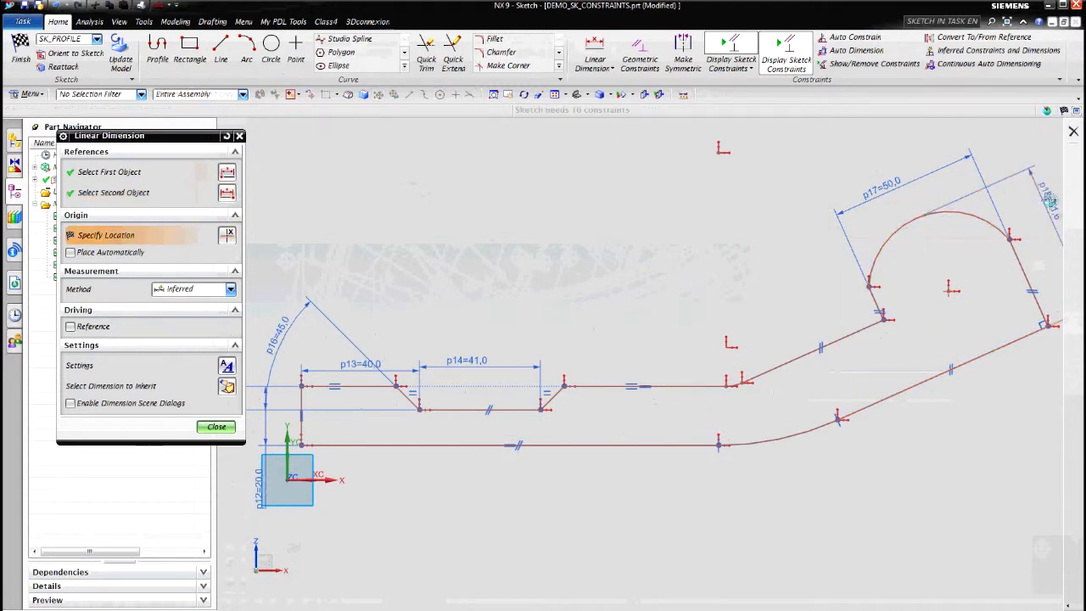
left_click(1050, 200)
key("Return")
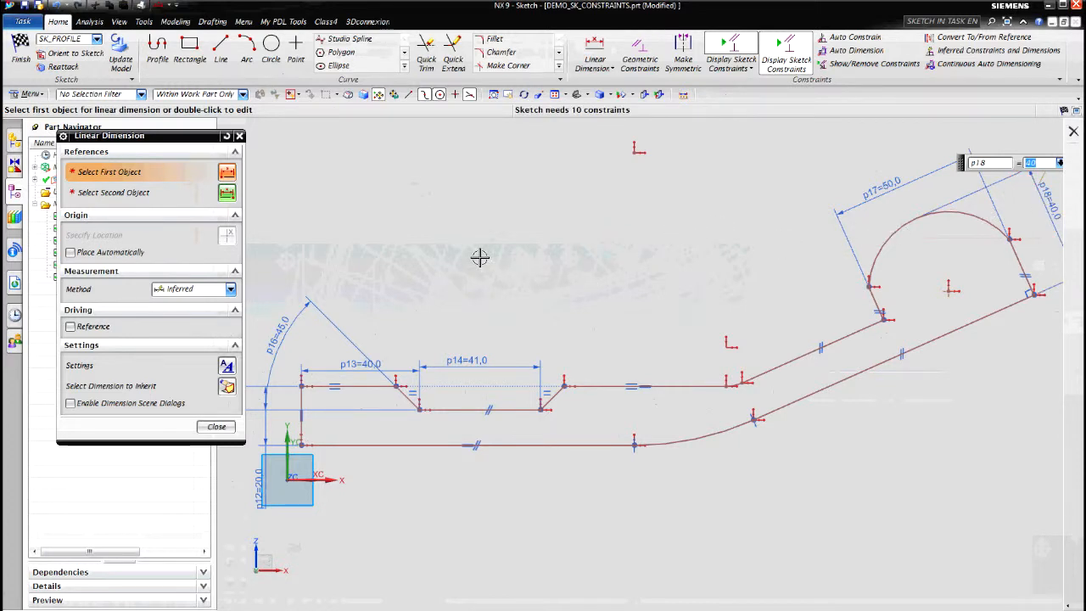
Step: Using the Inferred method, dimension from the left vertical side to the lower bend arc's center, set it to 111, and close Linear Dimension
left_click(230, 290)
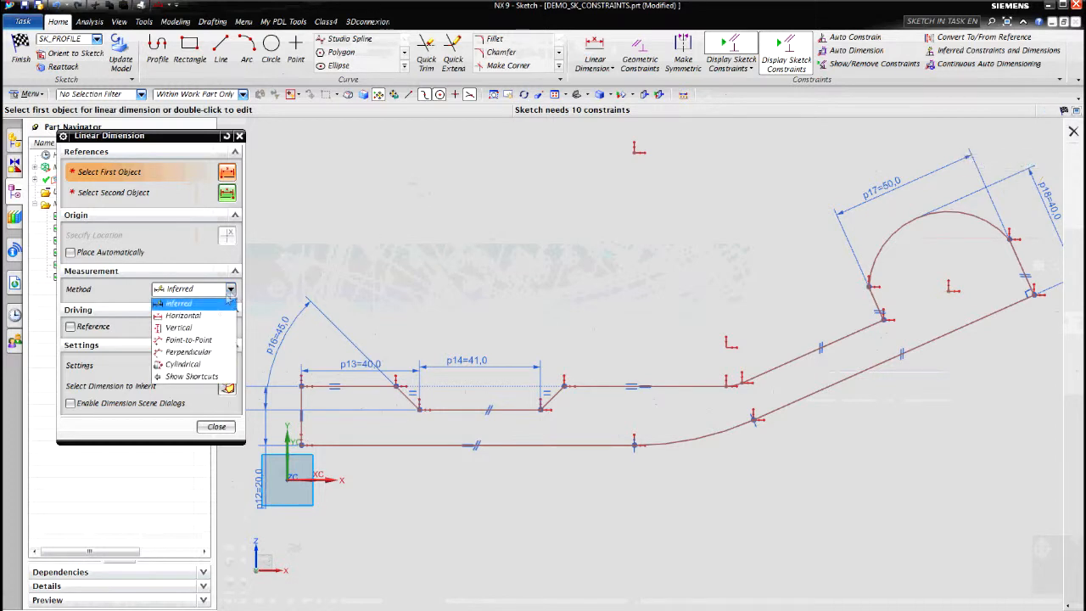
left_click(181, 305)
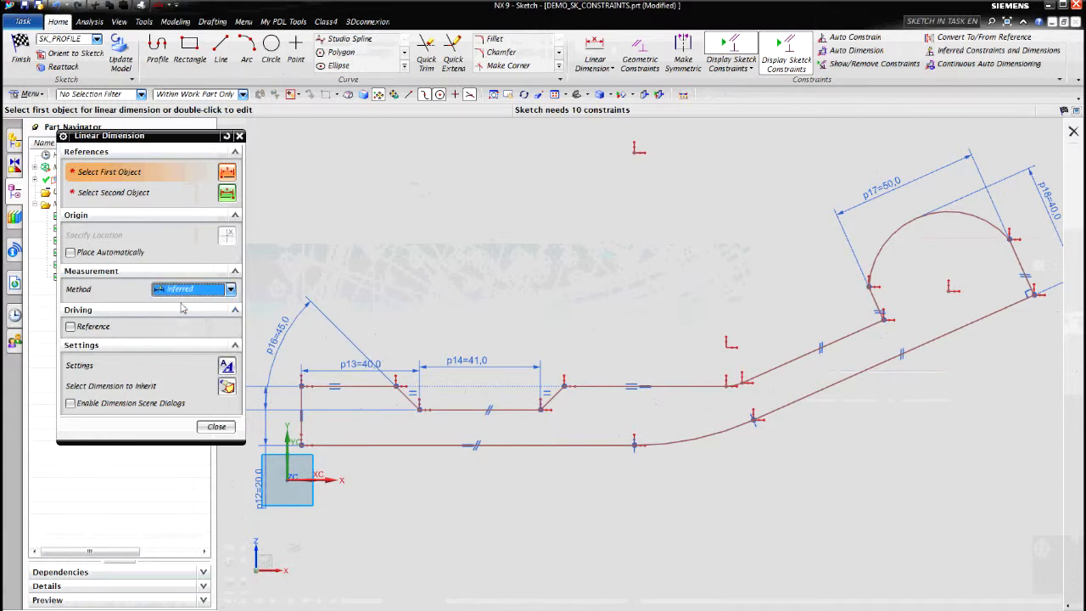
left_click(304, 396)
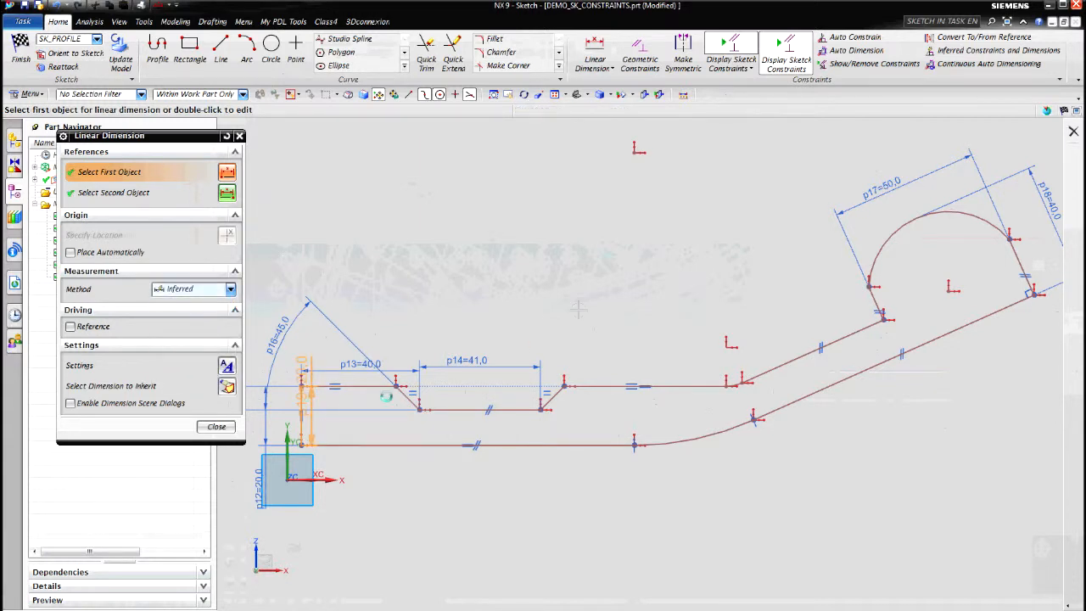
left_click(632, 152)
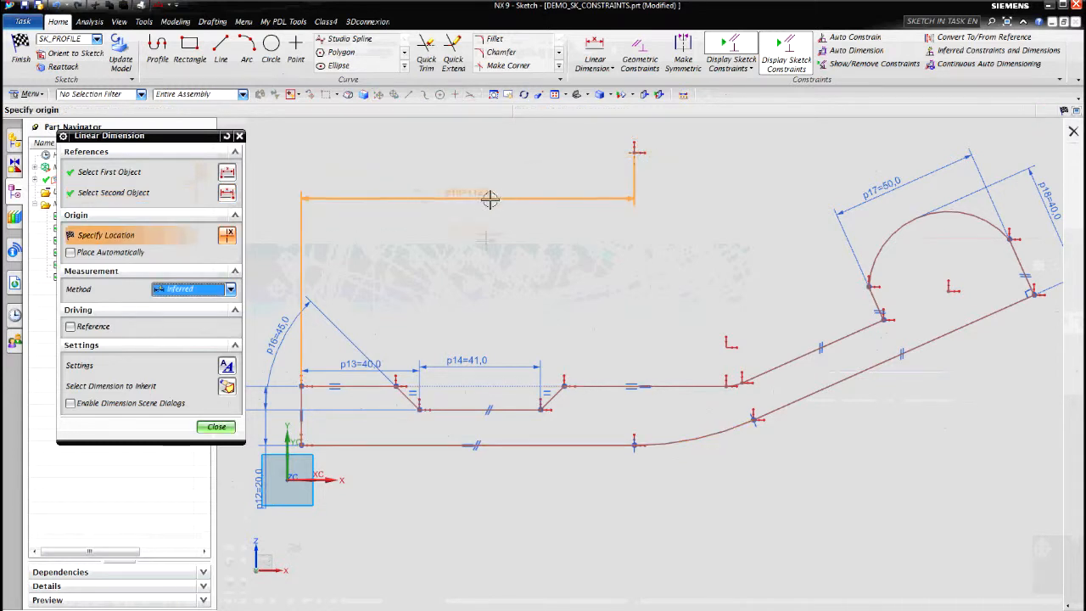
left_click(485, 263)
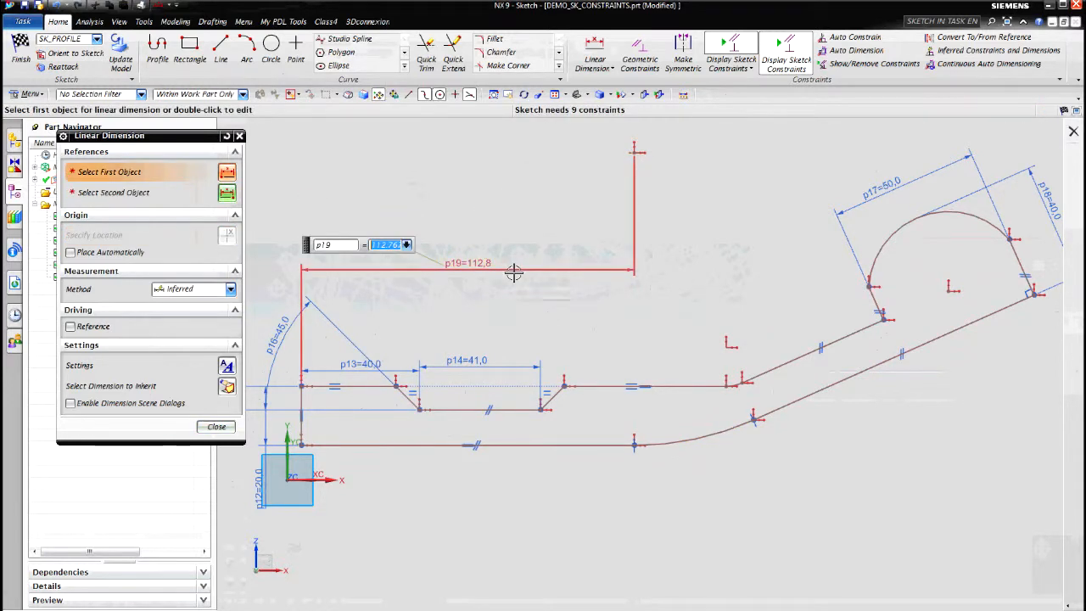
type("111")
key("Return")
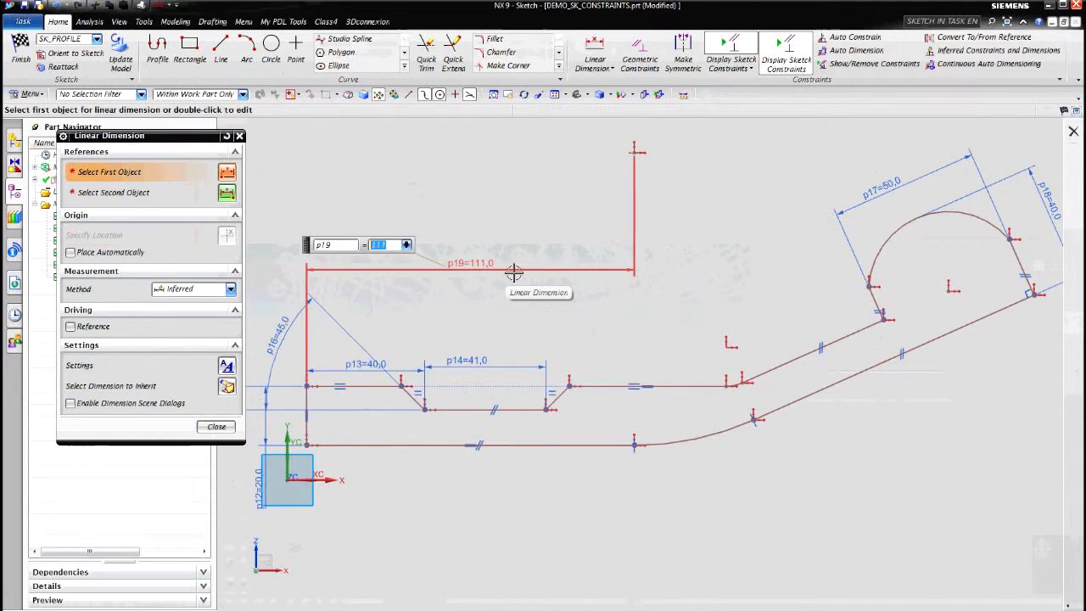
left_click(216, 426)
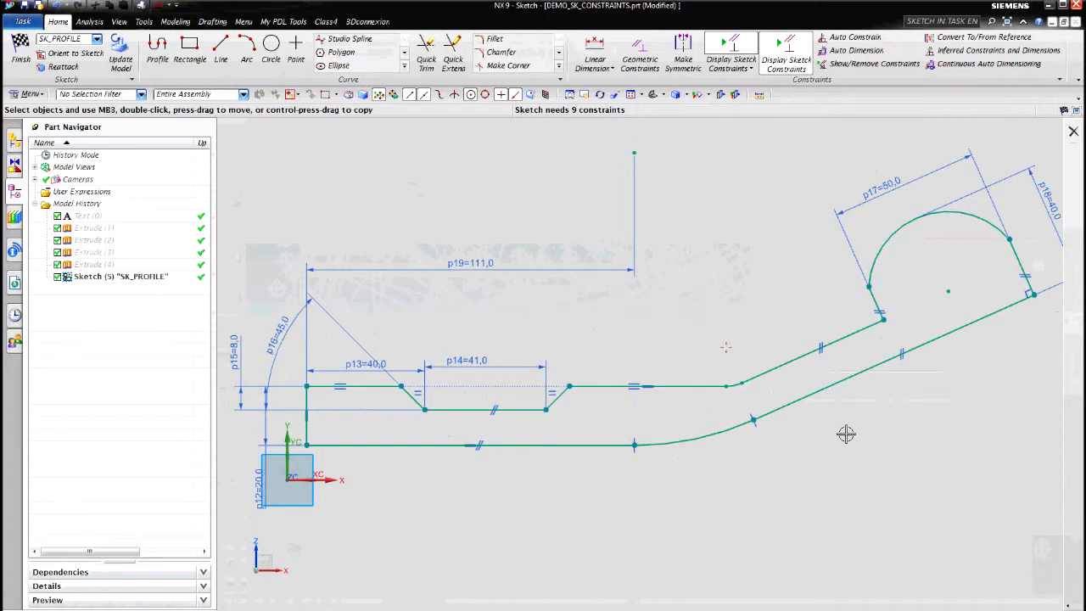
scroll(845, 433, "up", 5)
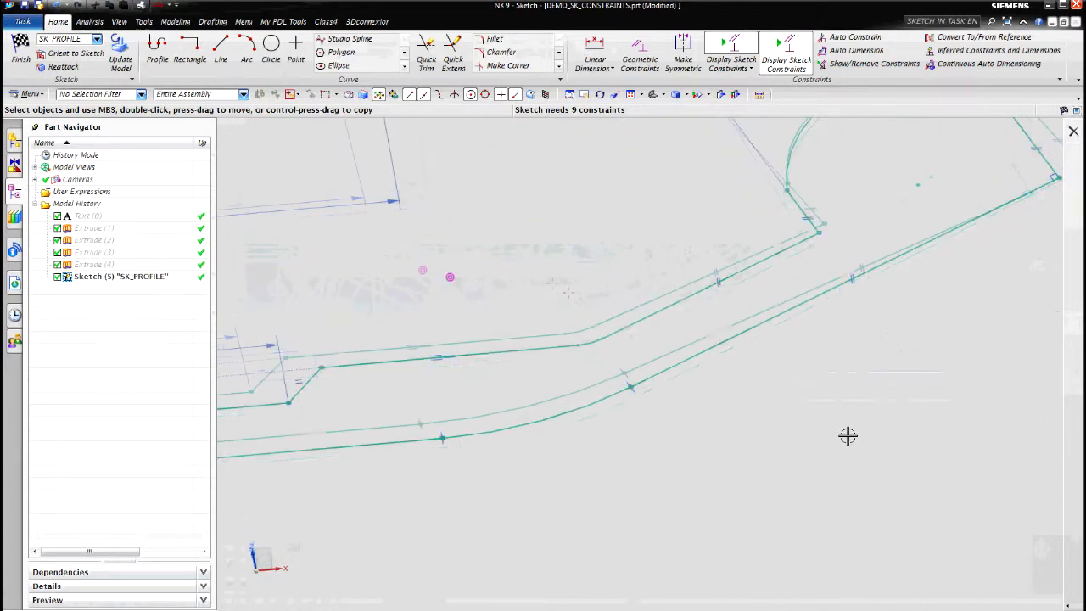
scroll(840, 432, "up", 2)
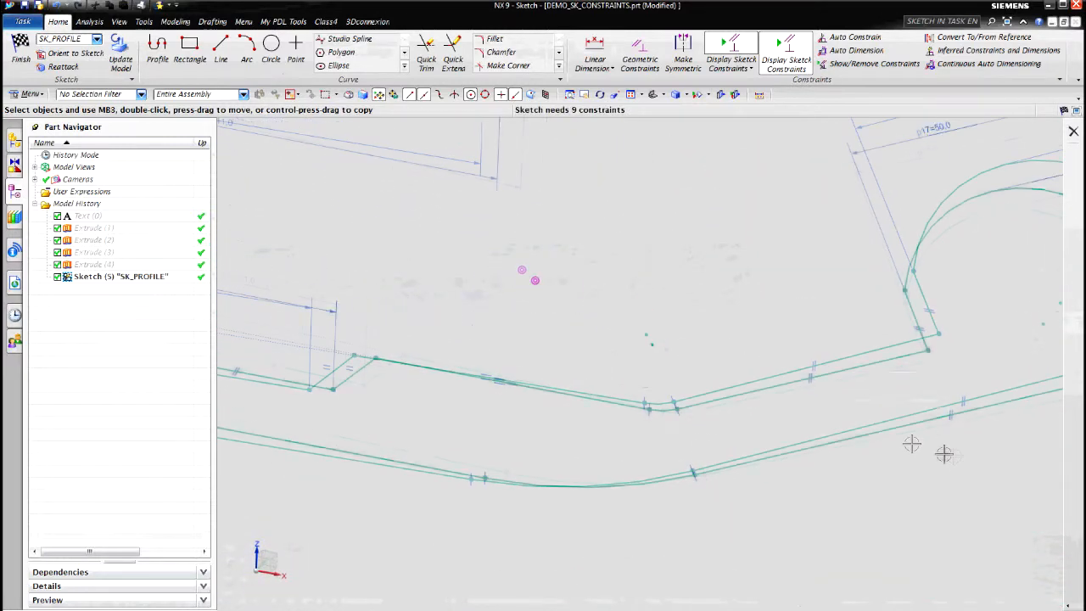
left_click(666, 391)
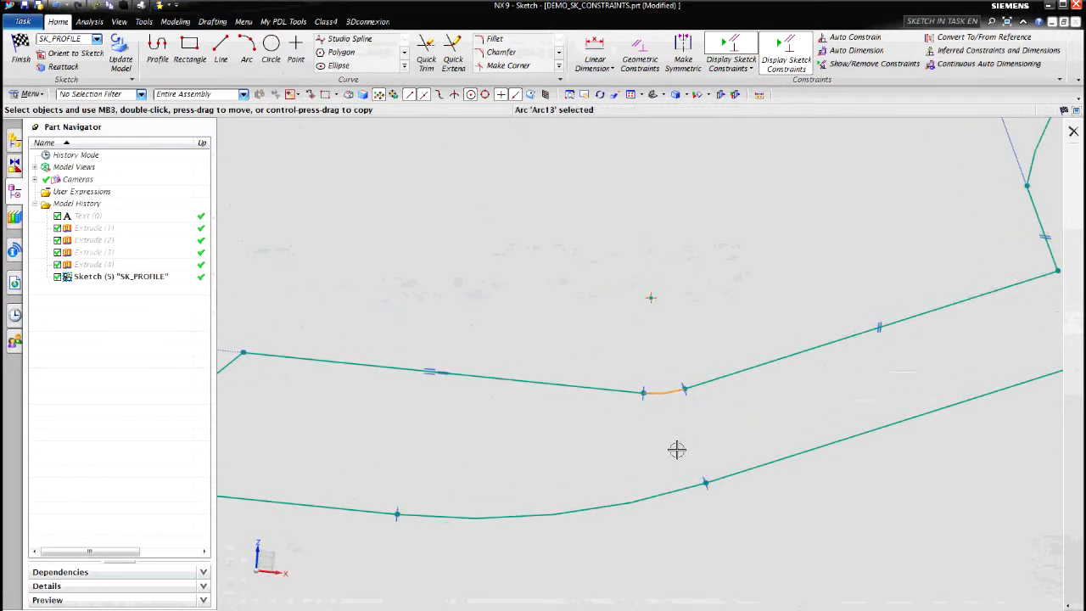
left_click(642, 498)
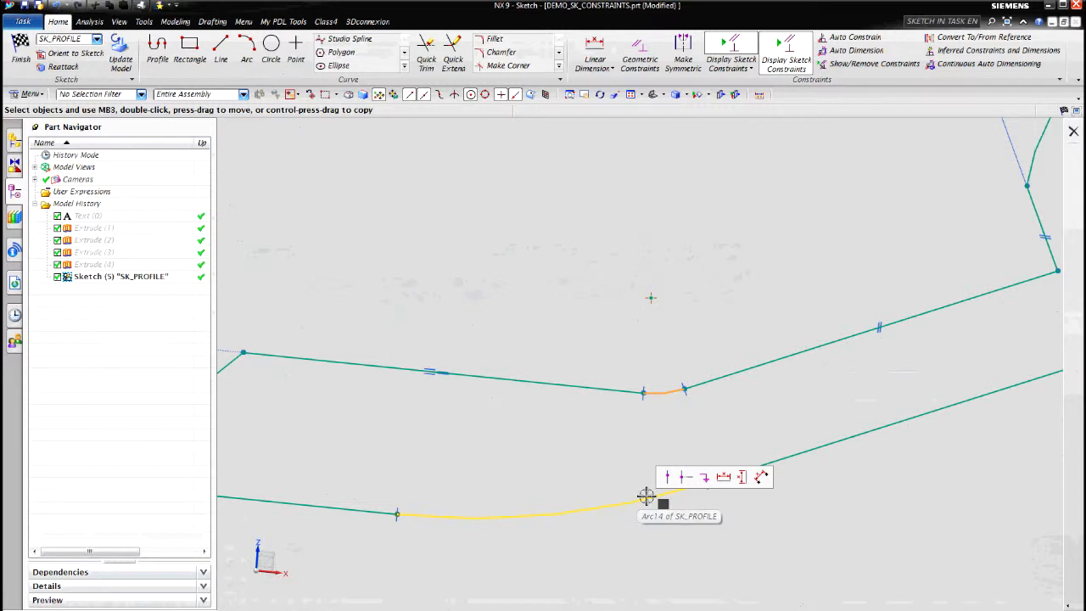
key("Escape")
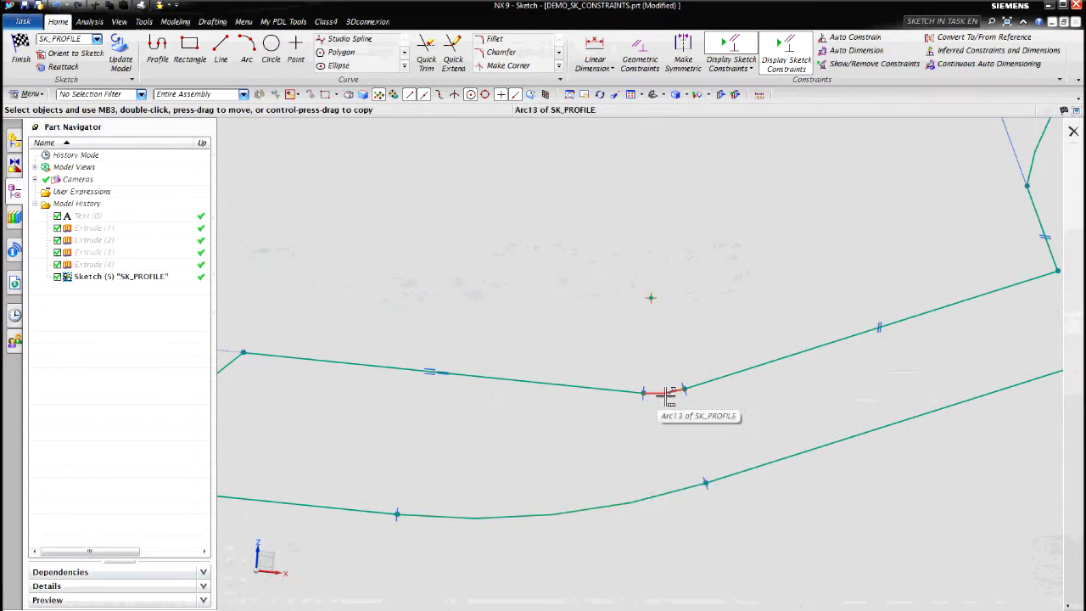
Step: Apply a concentric constraint between the upper and lower bend arcs, then fit and square the view to the sketch
left_click(666, 392)
left_click(724, 403)
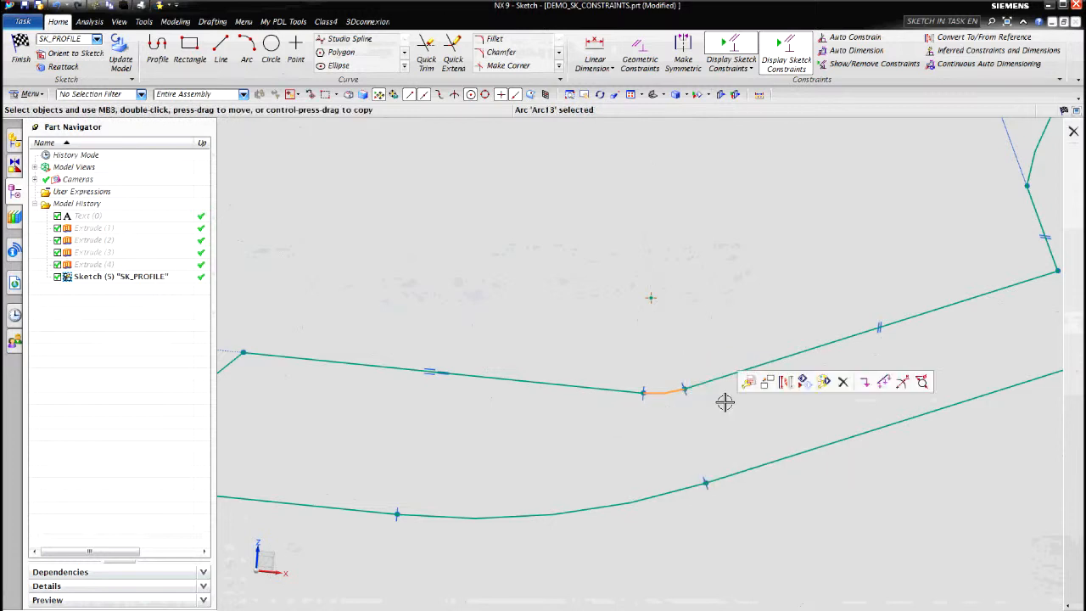
left_click(659, 492)
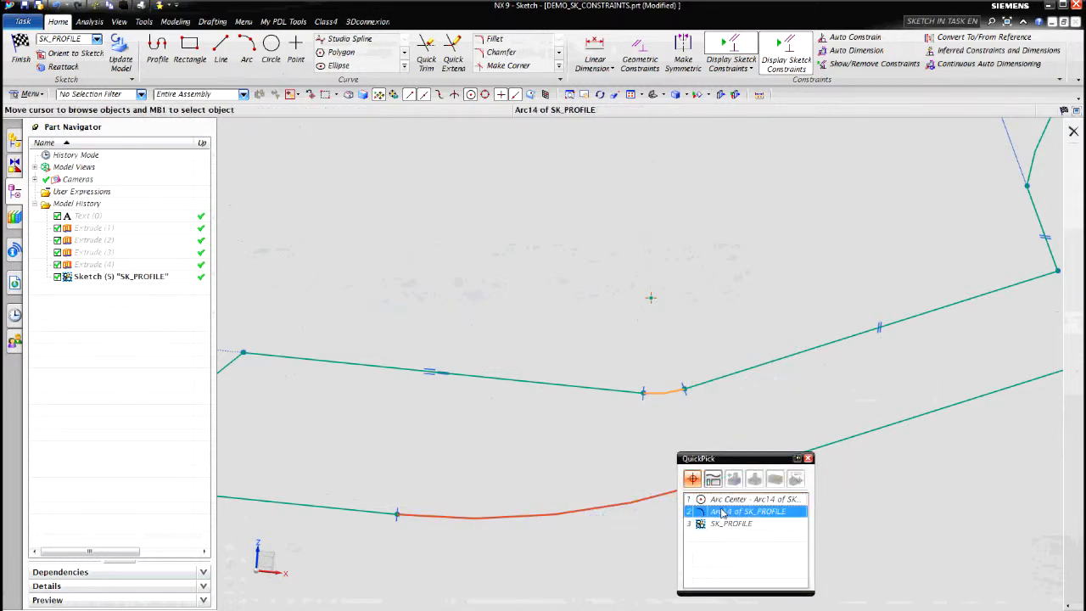
left_click(725, 513)
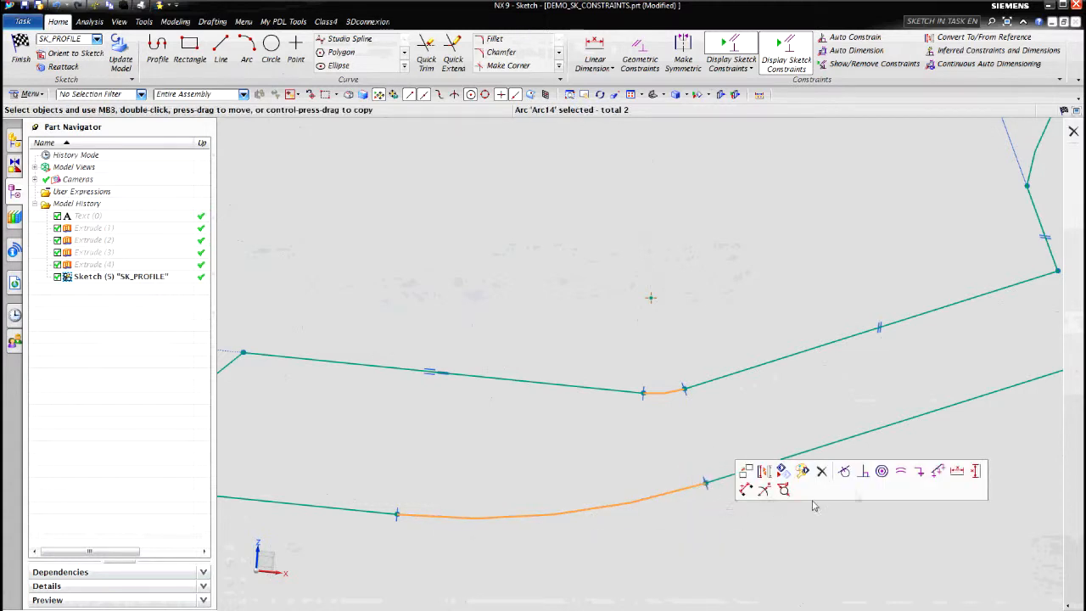
left_click(882, 471)
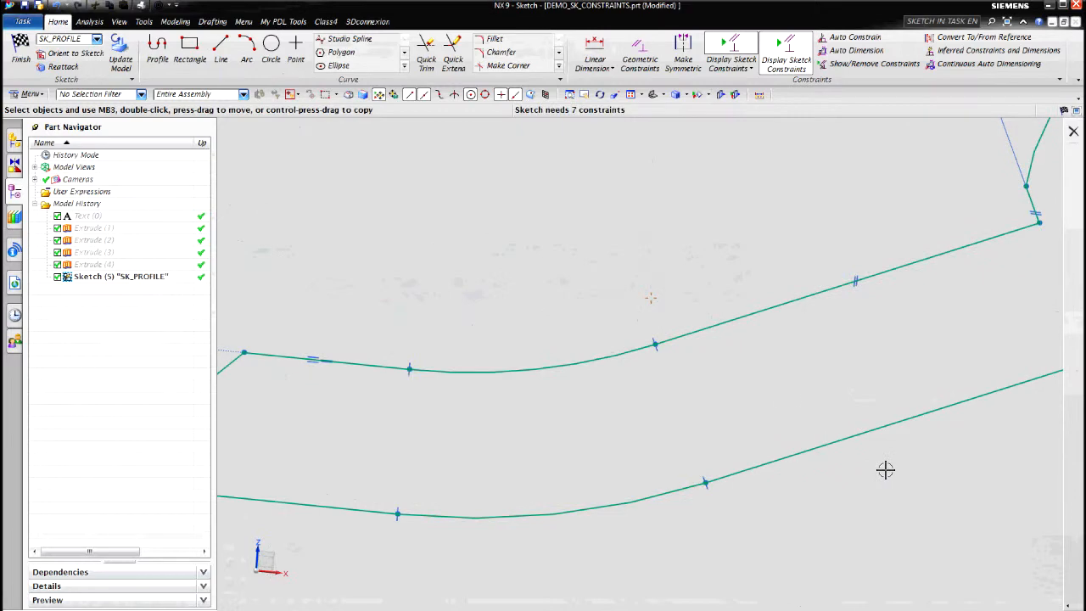
right_click(609, 188)
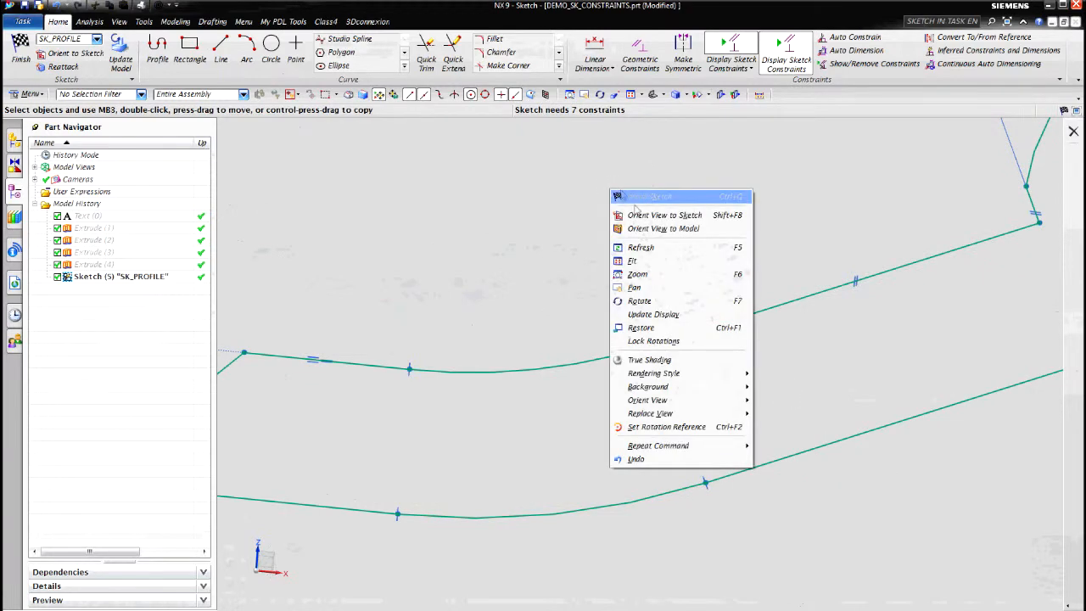
left_click(645, 260)
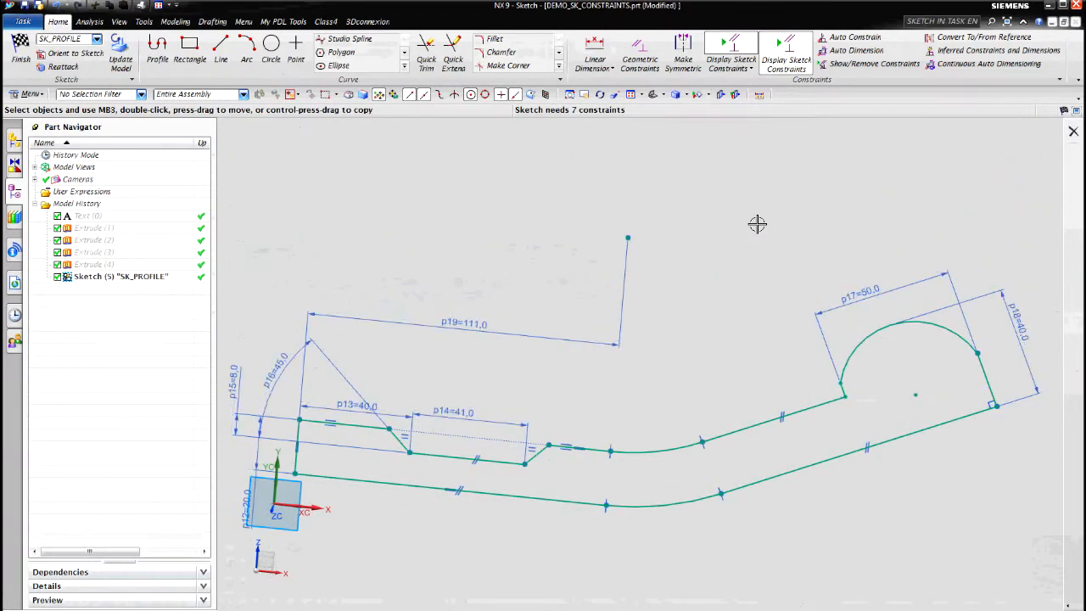
key("F8")
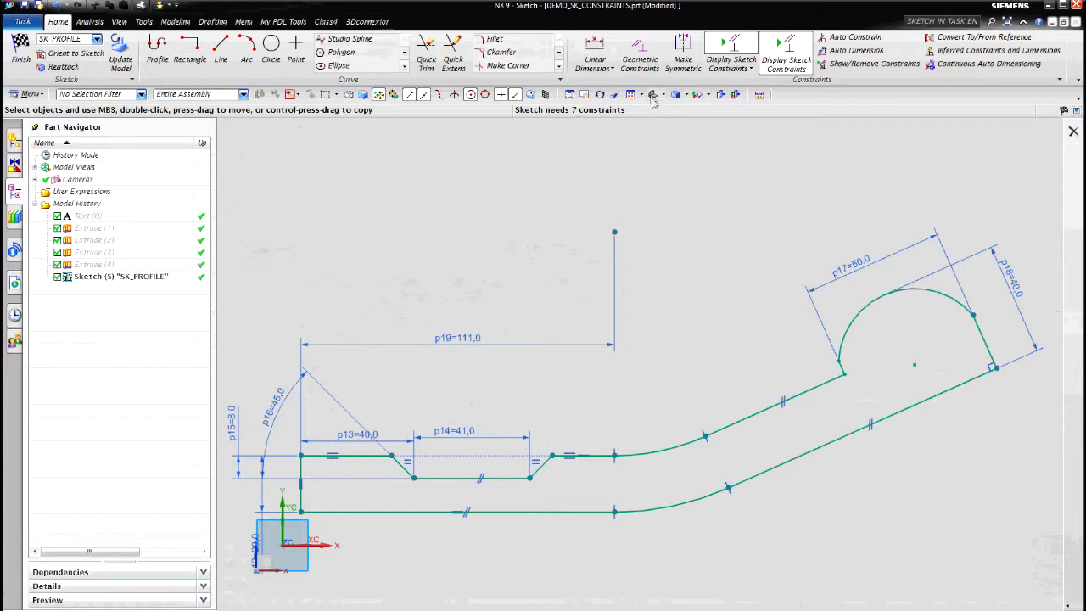
Step: Add a radial dimension to the lower bend arc, set it to 70, and close Radial Dimension
left_click(609, 69)
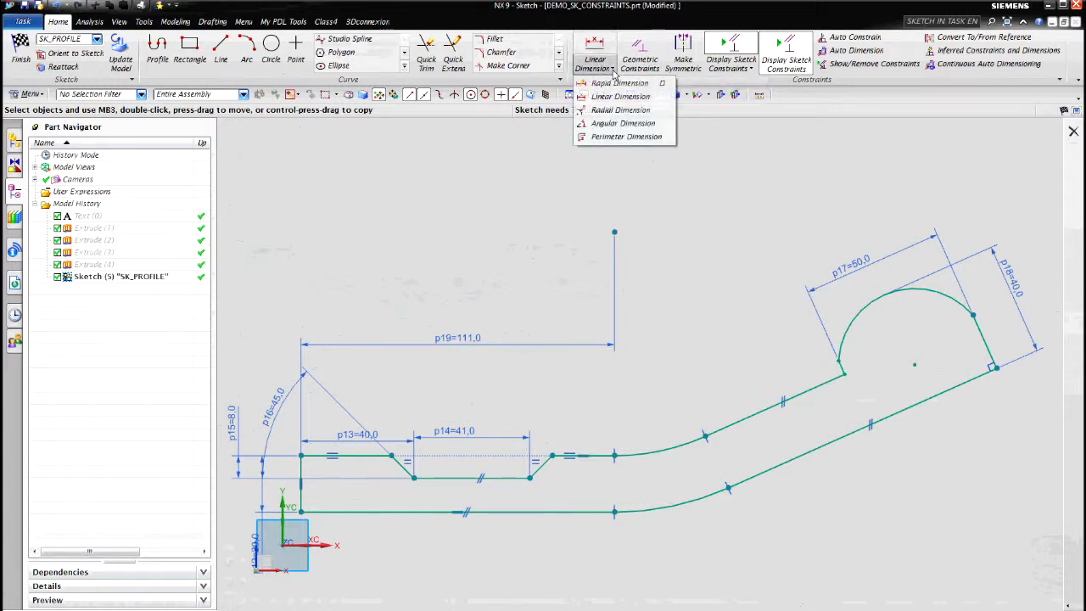
left_click(604, 112)
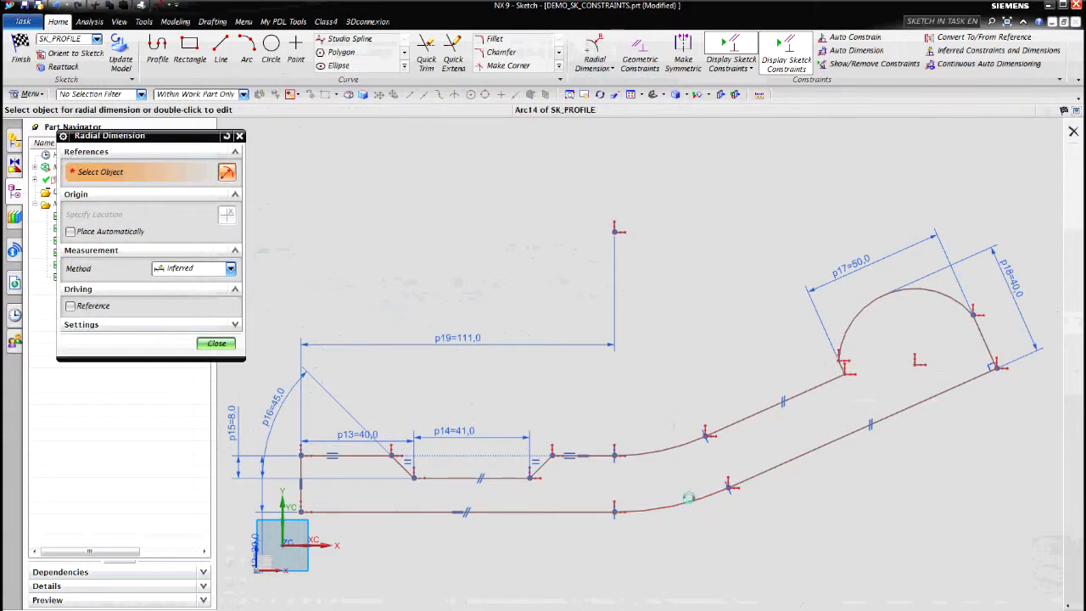
left_click(670, 504)
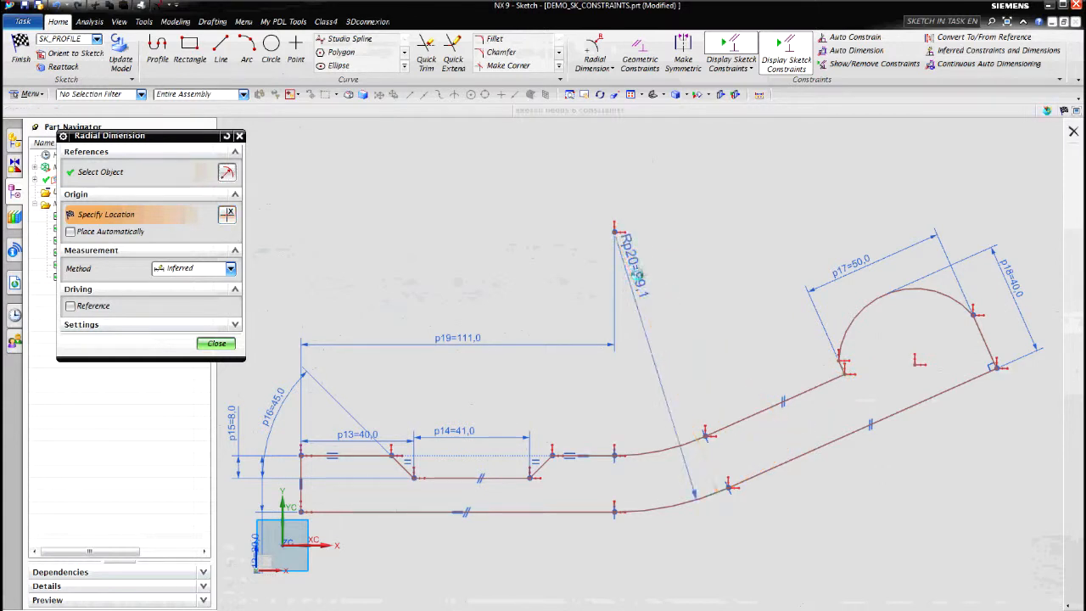
left_click(637, 274)
type("70")
key("Return")
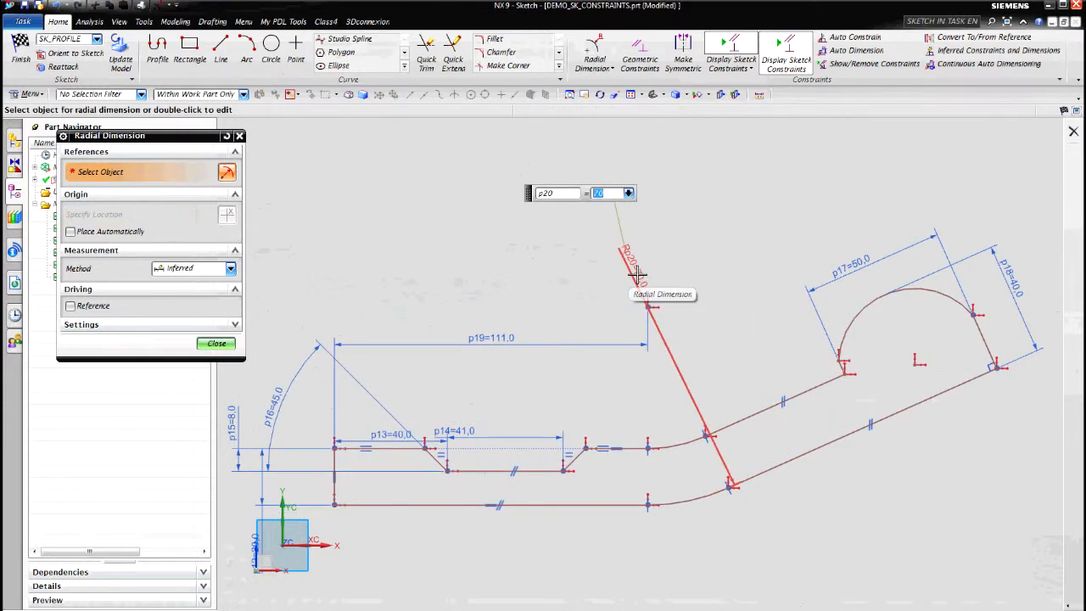
left_click(216, 344)
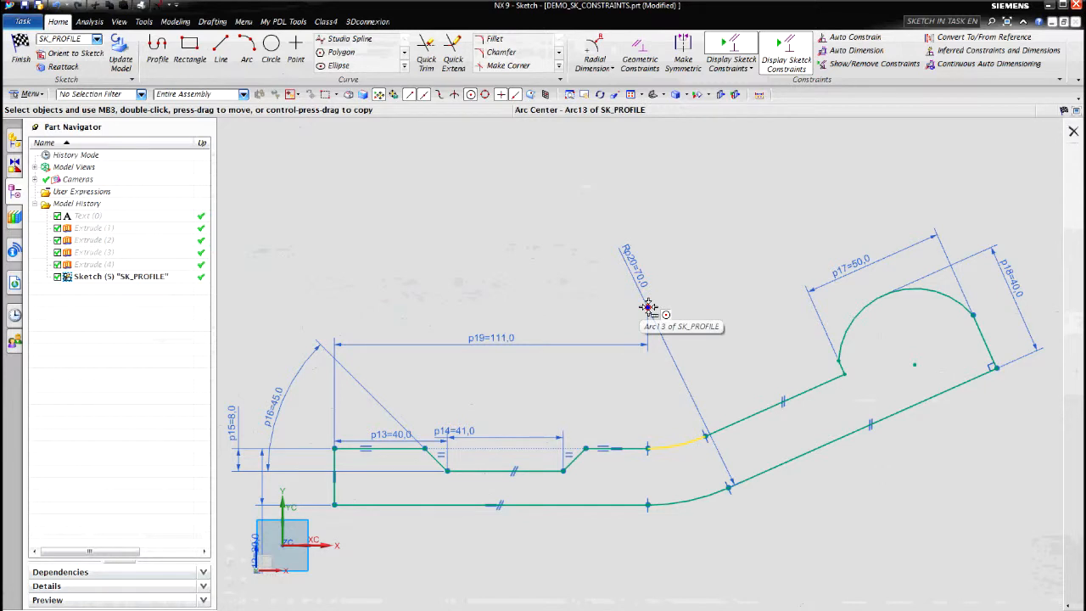
Step: Apply a coincident constraint between the center points of the upper and lower bend arcs
left_click(647, 306)
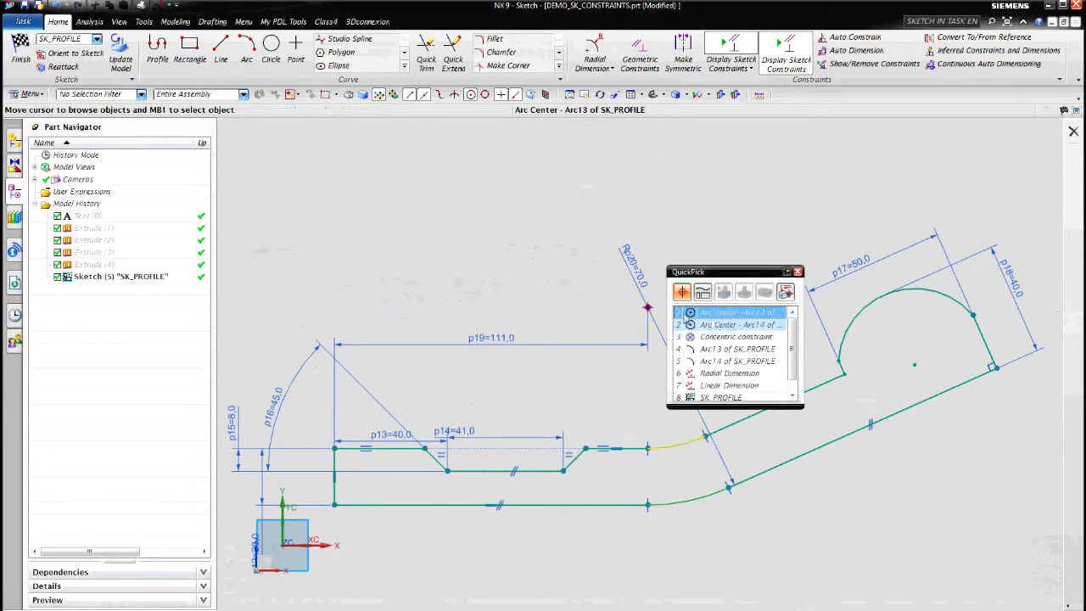
left_click(715, 311)
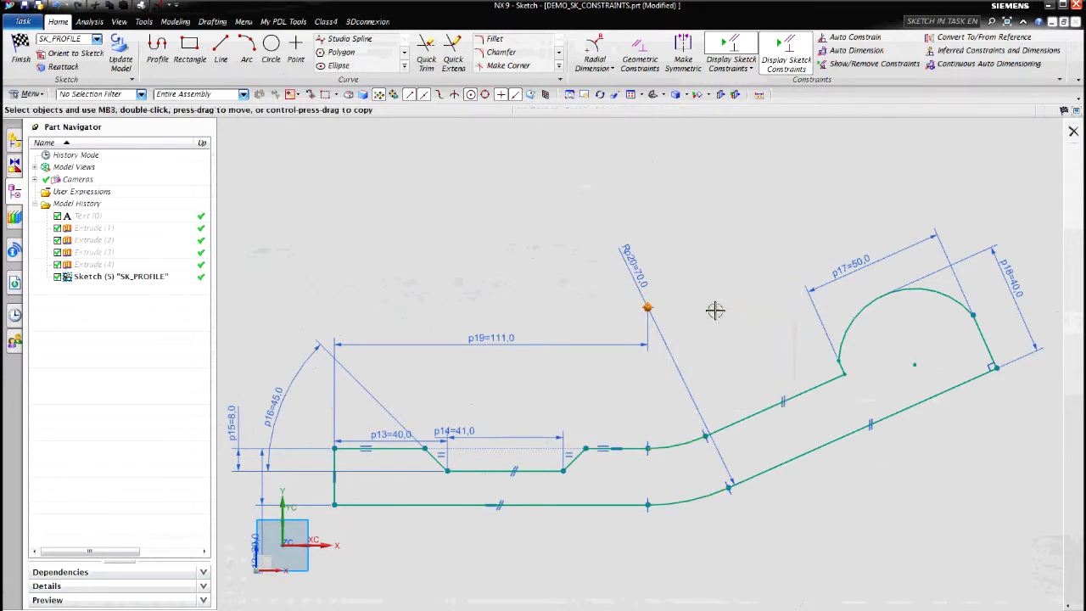
left_click(648, 306)
left_click(704, 326)
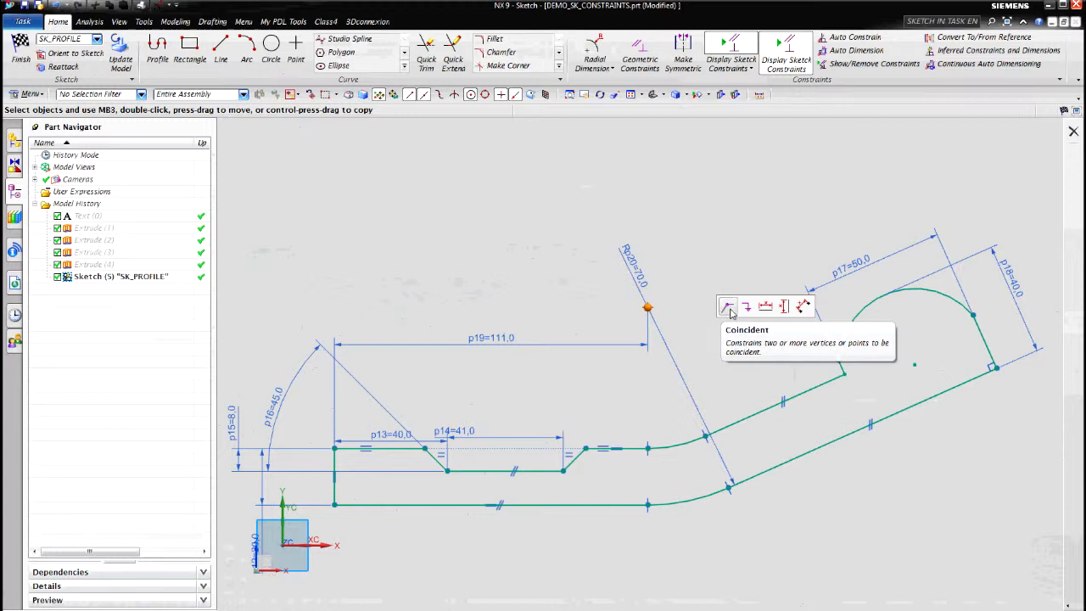
left_click(728, 309)
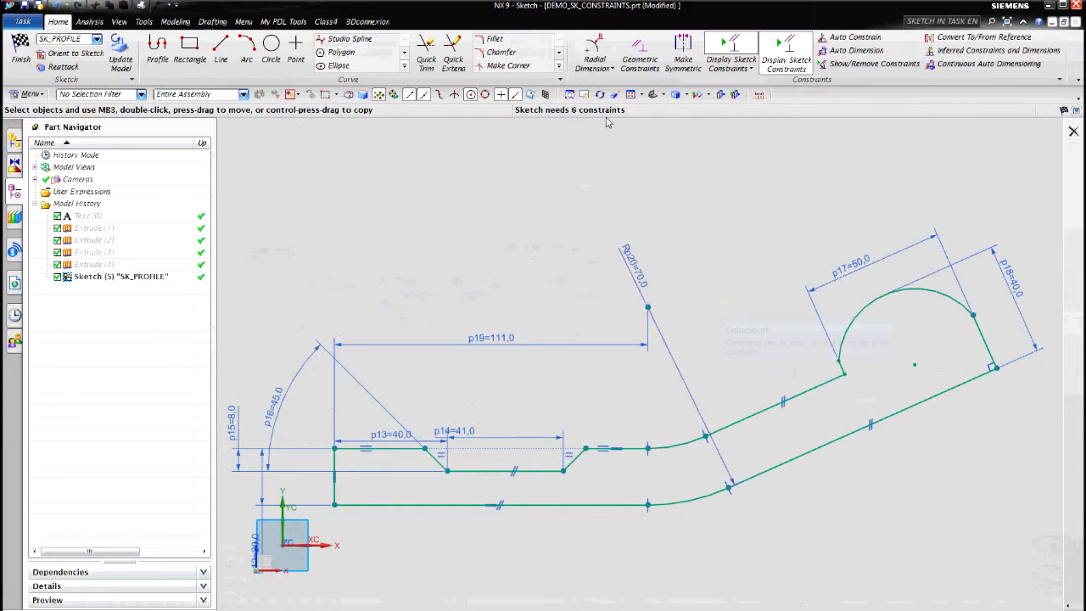
Step: Add a radial dimension to the head's top arc, set it to 52, and close Radial Dimension
left_click(598, 67)
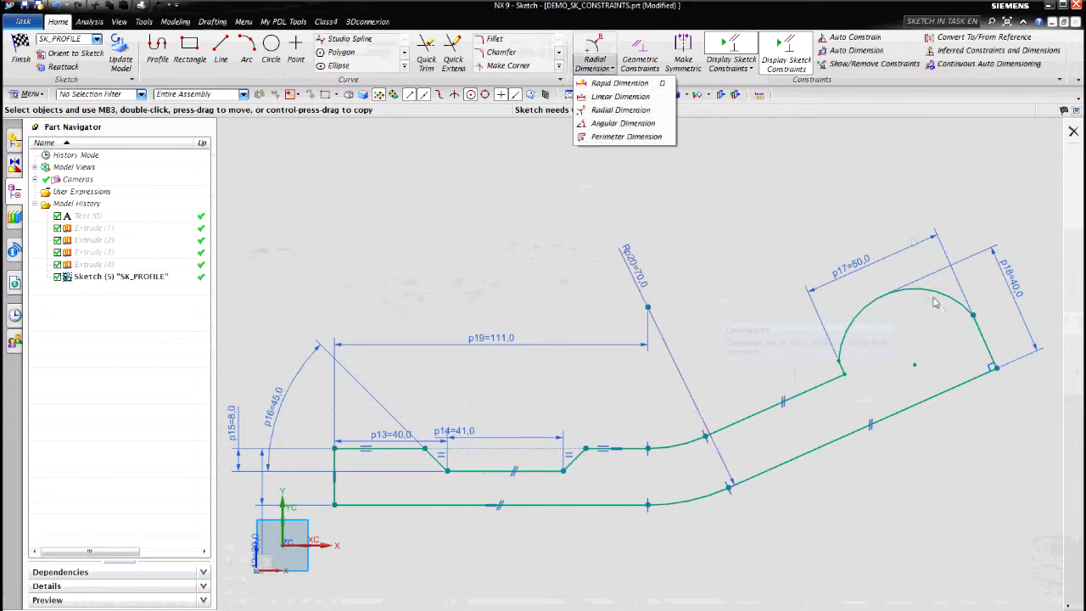
left_click(620, 109)
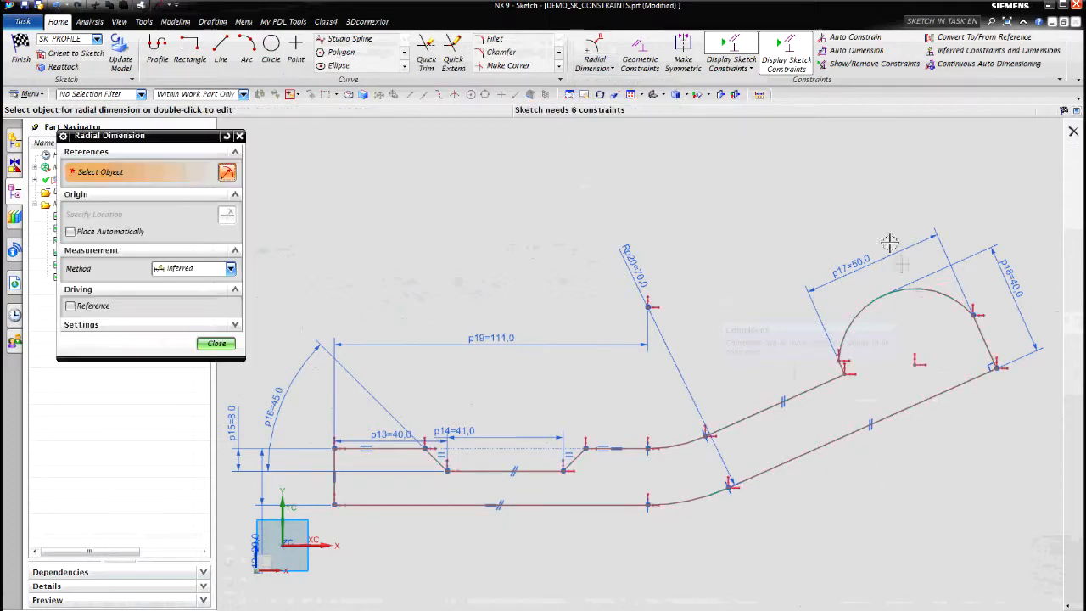
left_click(903, 290)
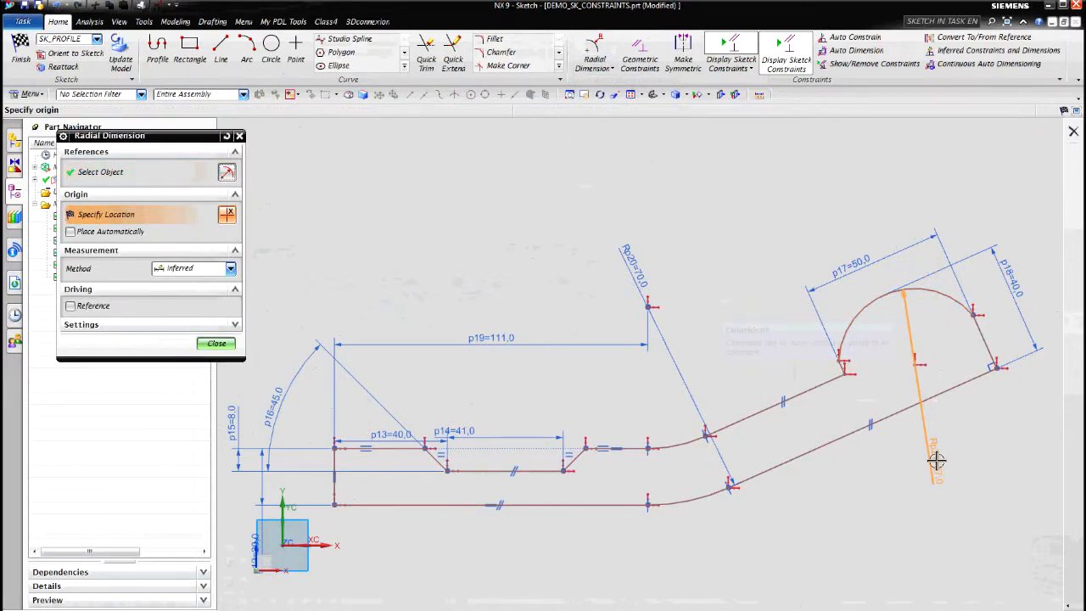
left_click(936, 460)
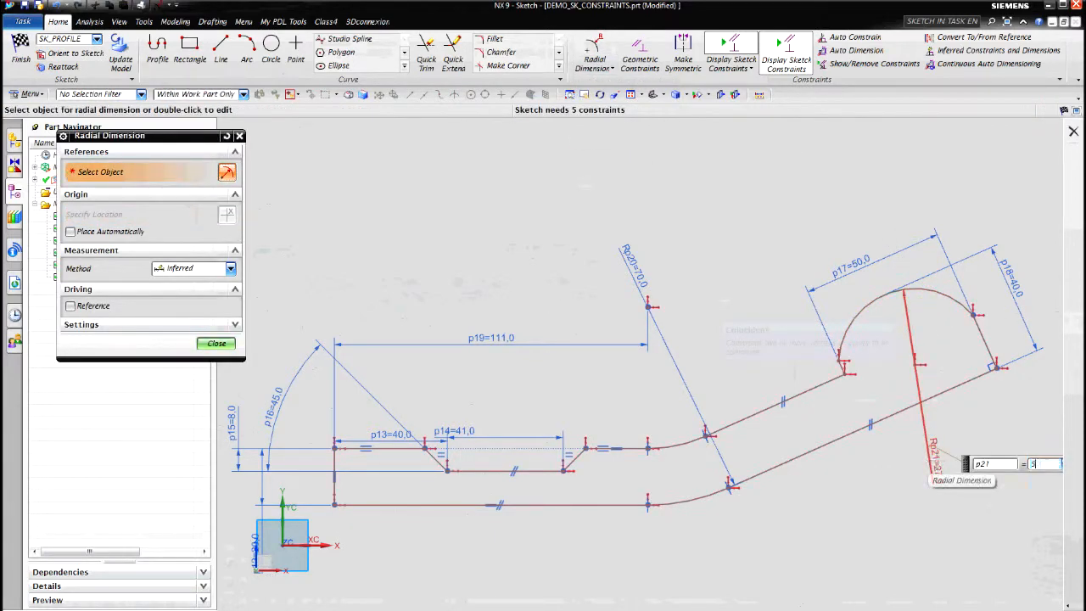
type("52")
key("Return")
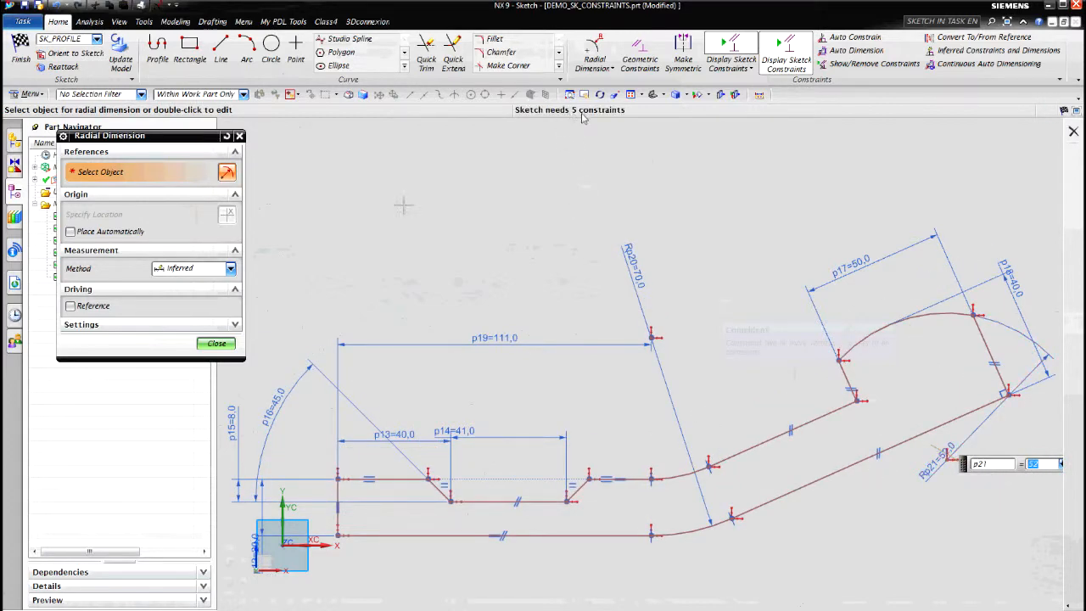
left_click(217, 343)
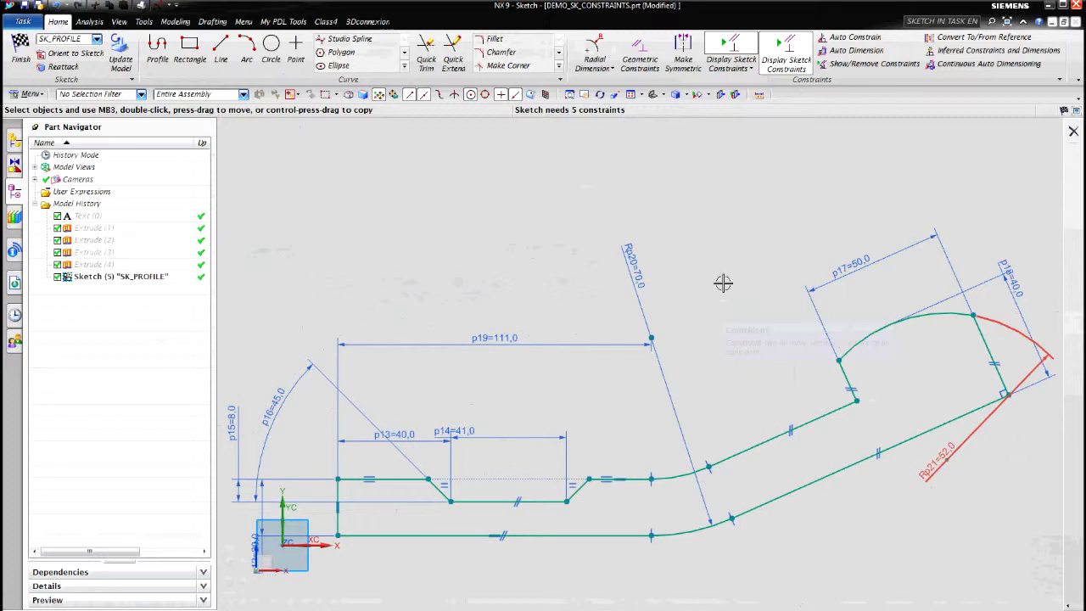
key("Escape")
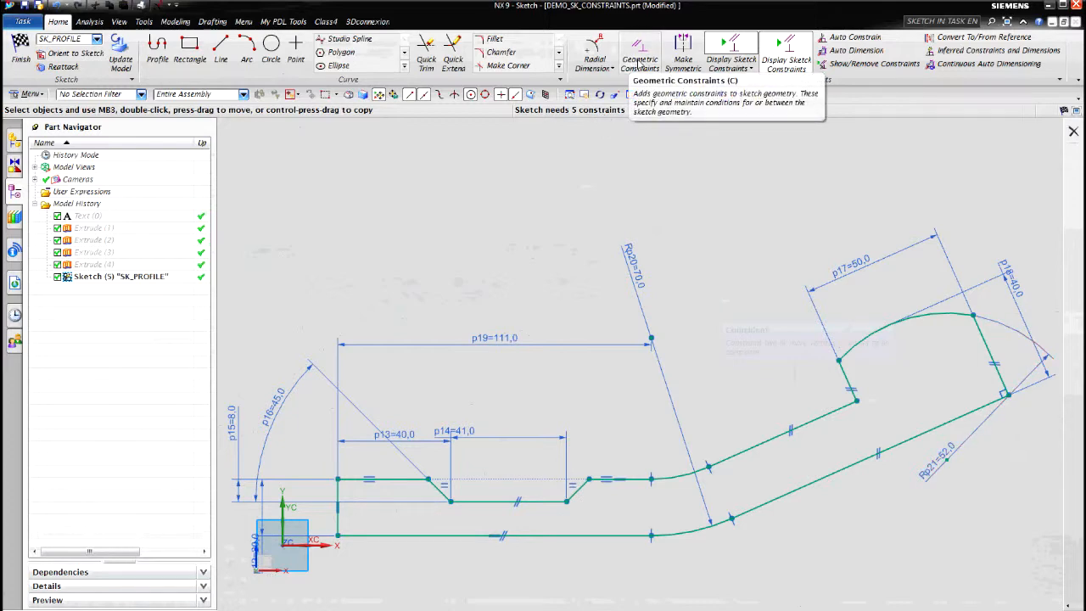
Step: Using Geometric Constraints, make the left vertical side collinear with the sketch's vertical axis and the lower horizontal line collinear with its horizontal axis
left_click(639, 64)
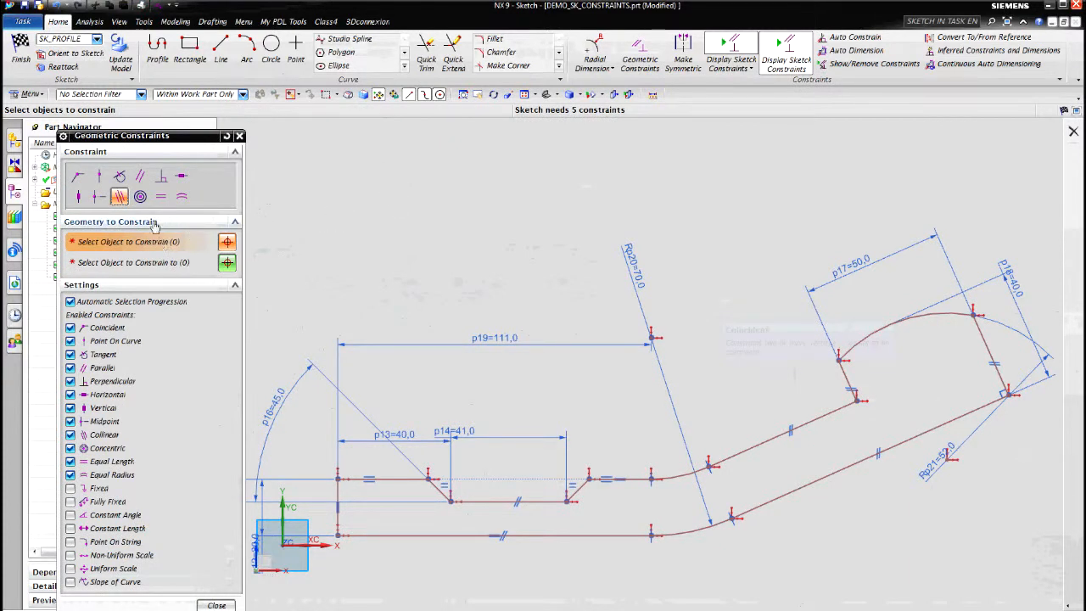
left_click(119, 197)
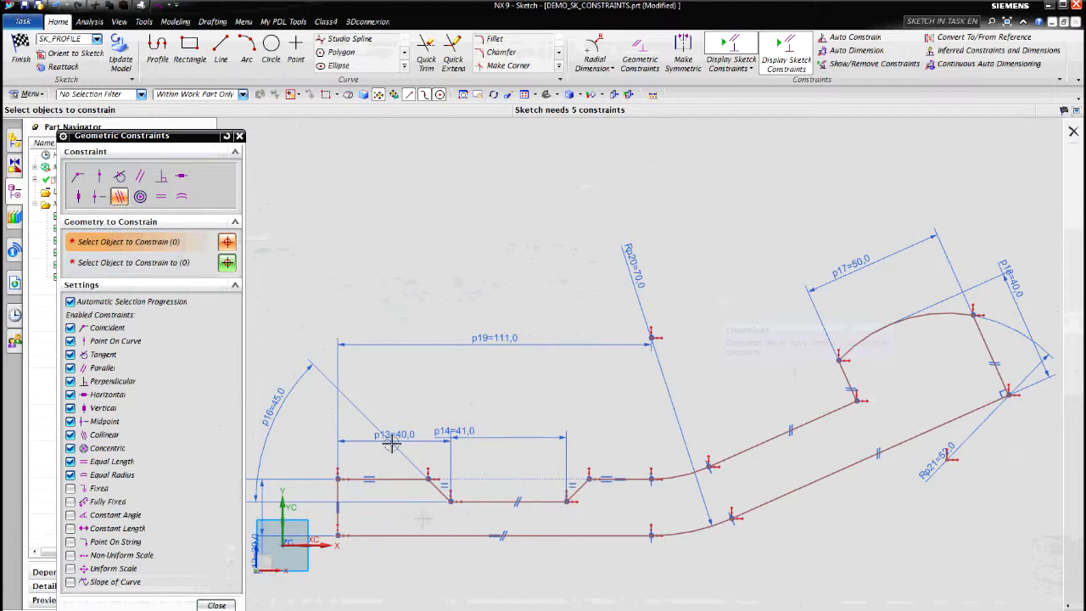
left_click(338, 490)
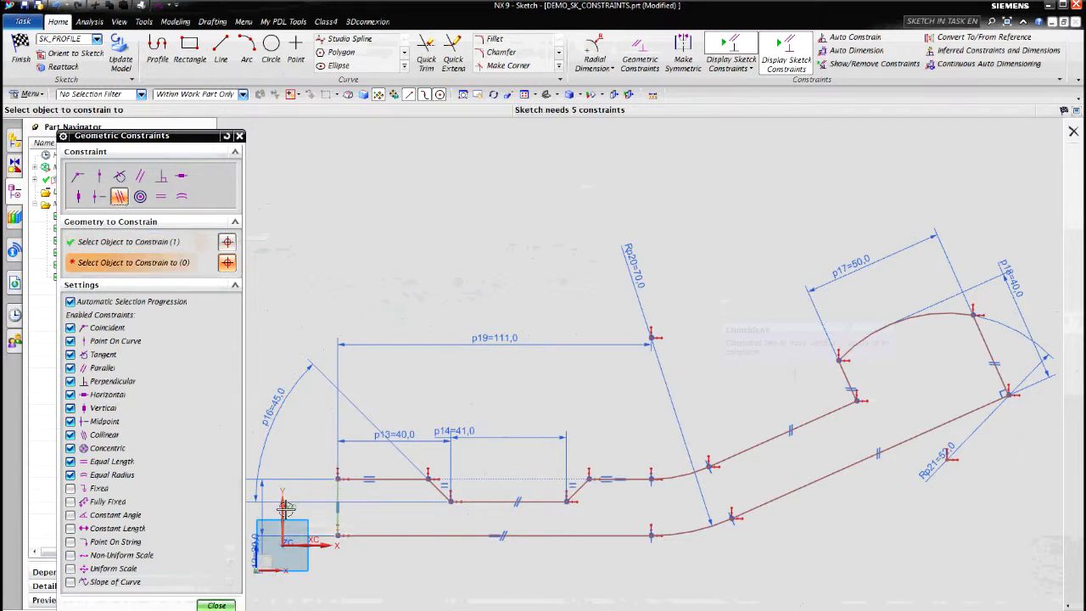
left_click(285, 507)
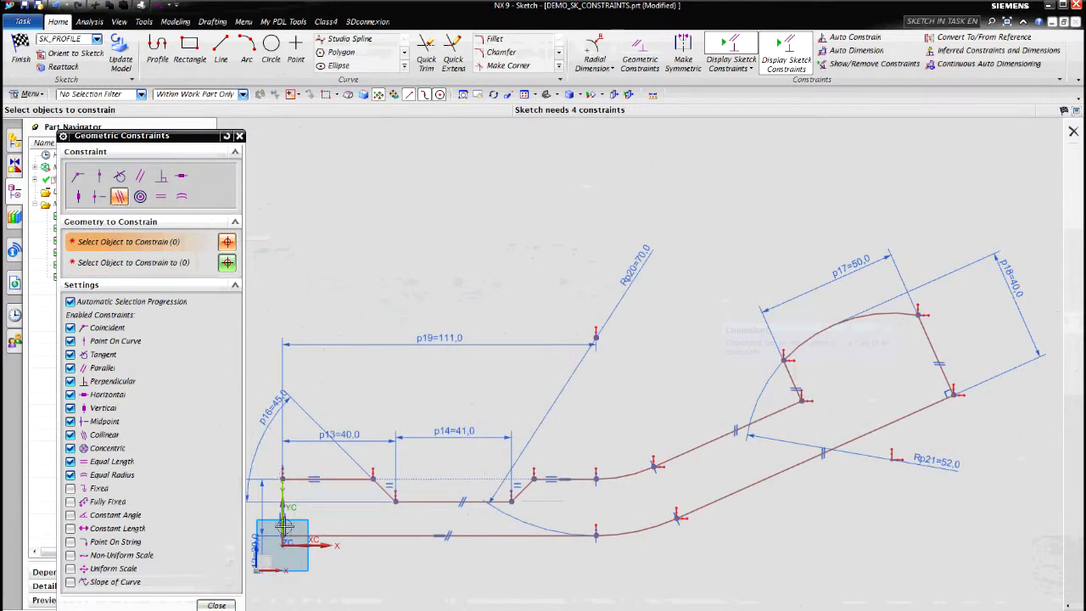
left_click(363, 533)
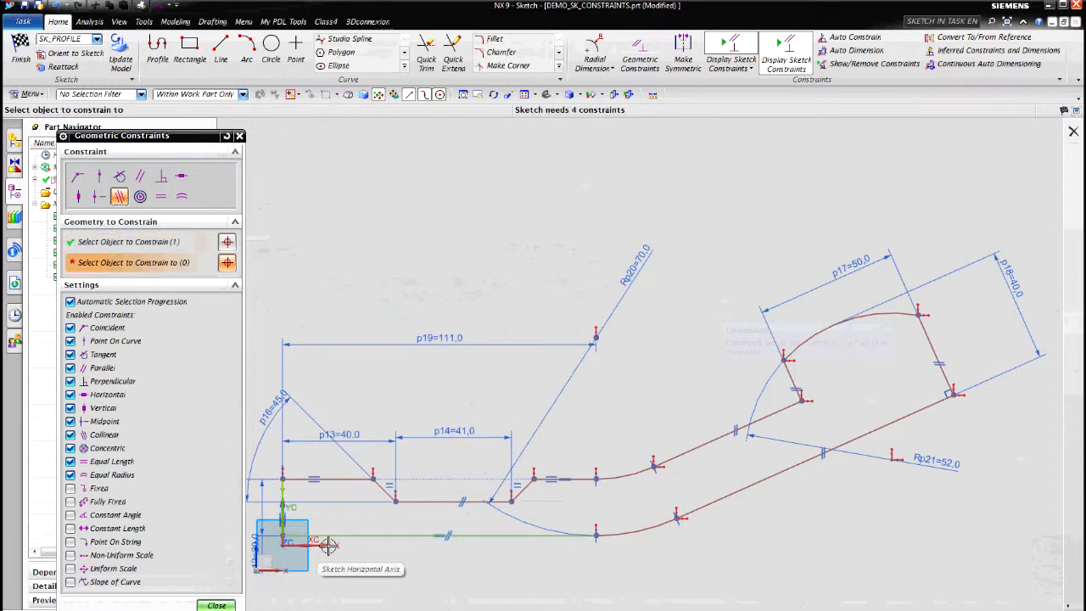
left_click(329, 545)
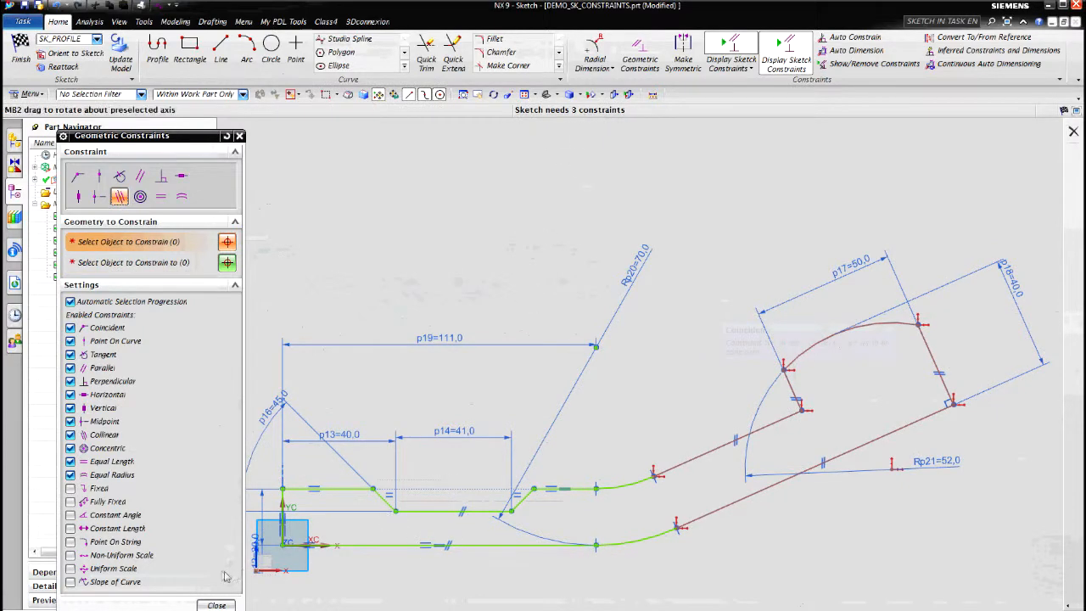
left_click(217, 605)
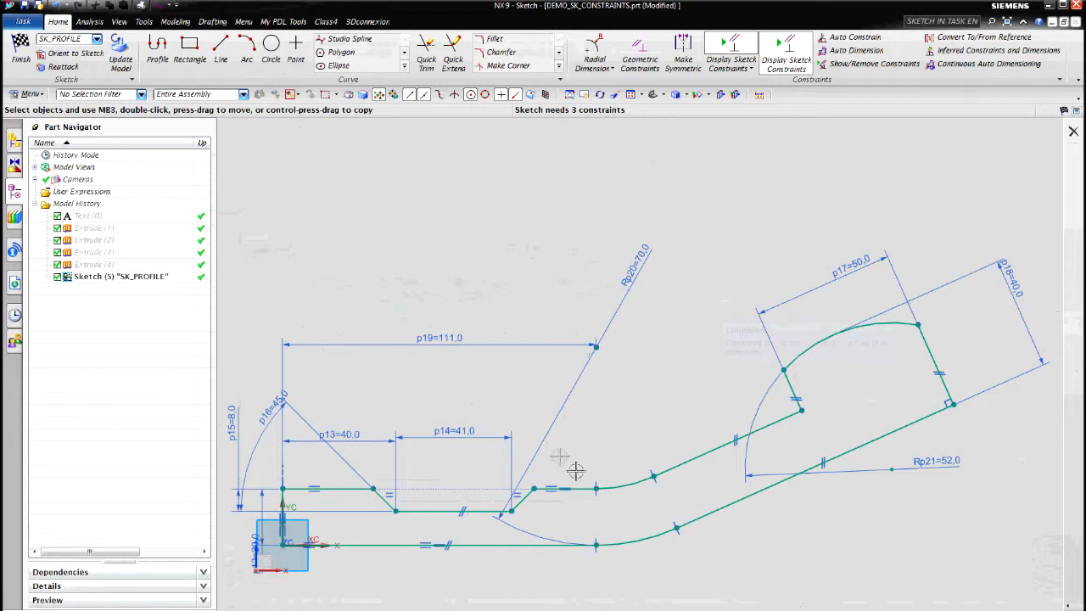
Step: Reposition the 111 linear, 45-degree angular and R70 radial dimensions closer to the profile
left_click_drag(444, 340, 437, 394)
left_click_drag(265, 416, 254, 445)
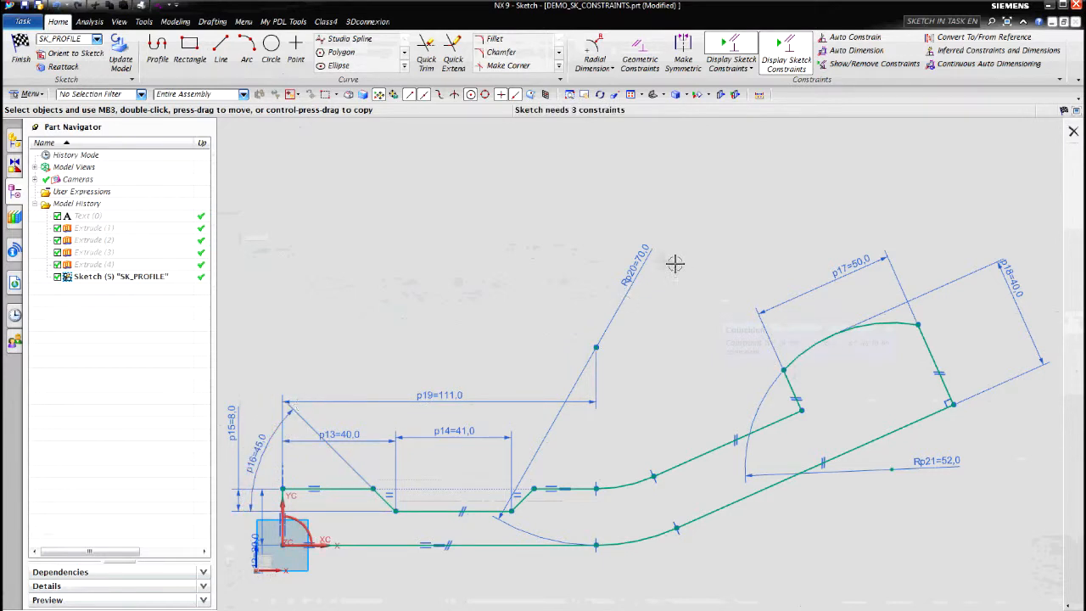
mouse_move(637, 254)
left_mouse_down()
mouse_move(635, 368)
mouse_move(619, 417)
mouse_move(621, 371)
left_mouse_up()
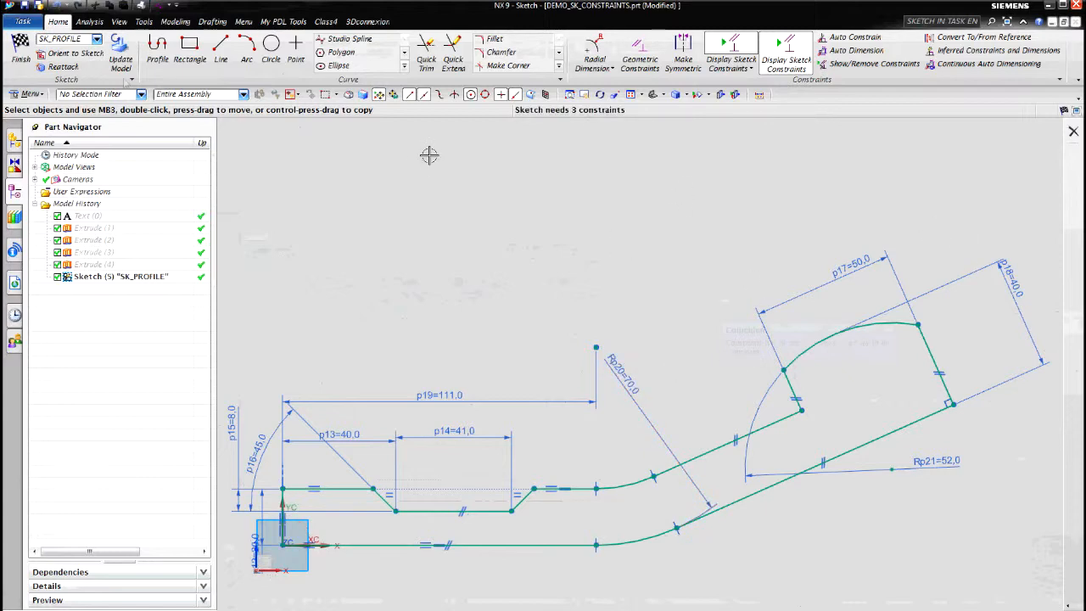
Step: Finish the sketch and fit the profile in the modeling view
left_click(20, 56)
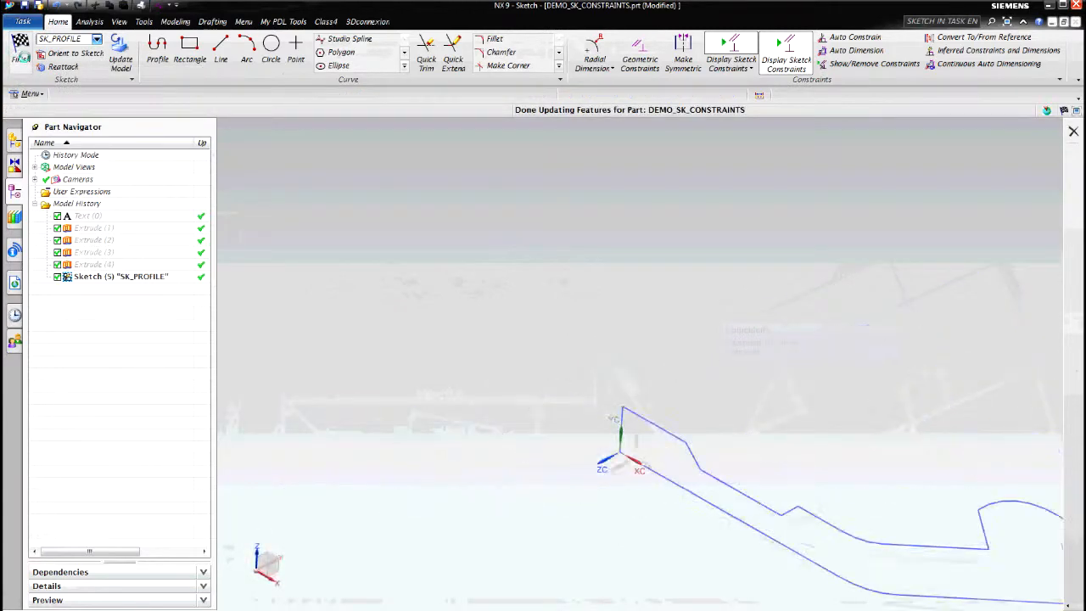
right_click(727, 274)
left_click(757, 289)
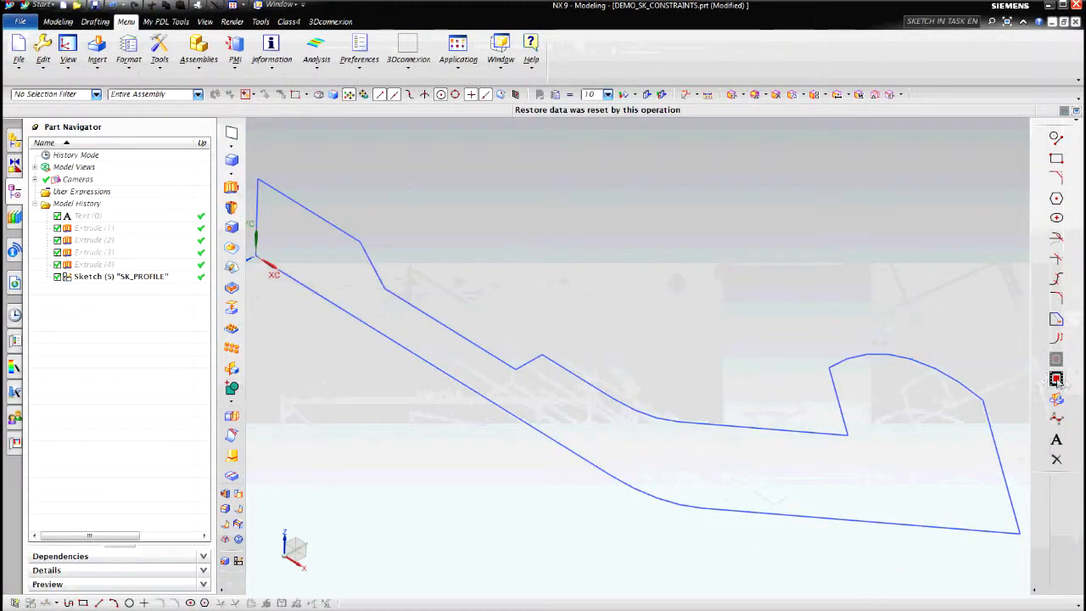